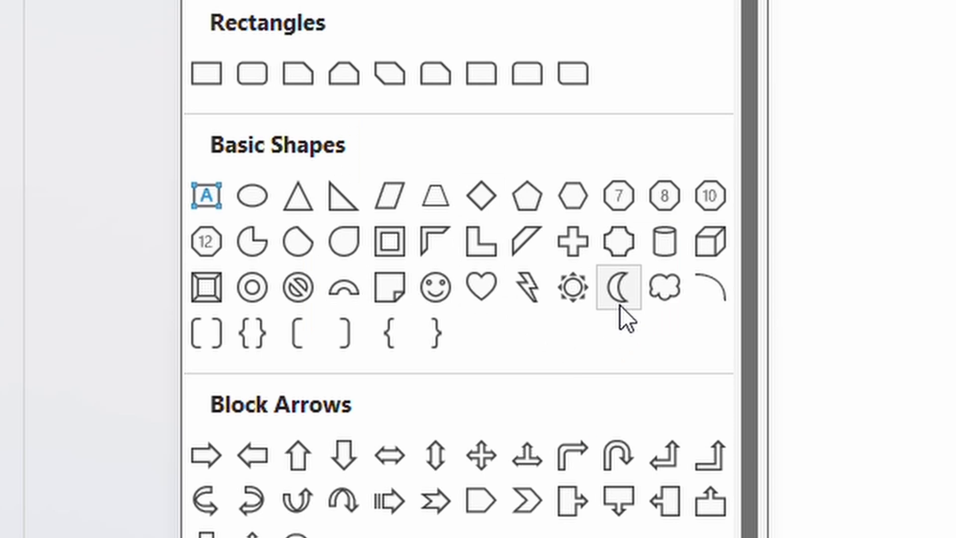
Draw a blue octagon and centre it horizontally and vertically on the slide.
{"action": "left_click", "coordinate": [649, 196]}
{"action": "left_click_drag", "start_coordinate": [425, 174], "coordinate": [643, 392]}
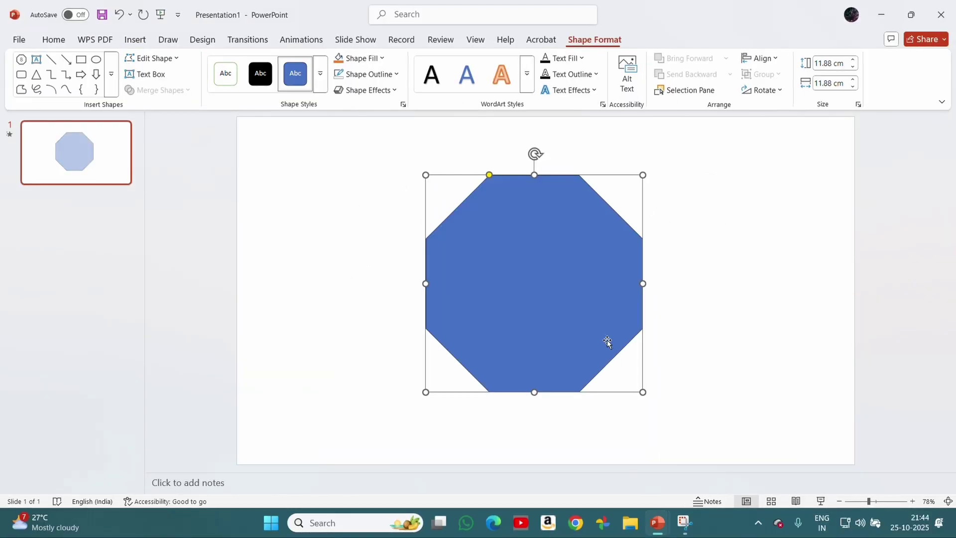
{"action": "left_click", "coordinate": [762, 58]}
{"action": "left_click", "coordinate": [783, 94]}
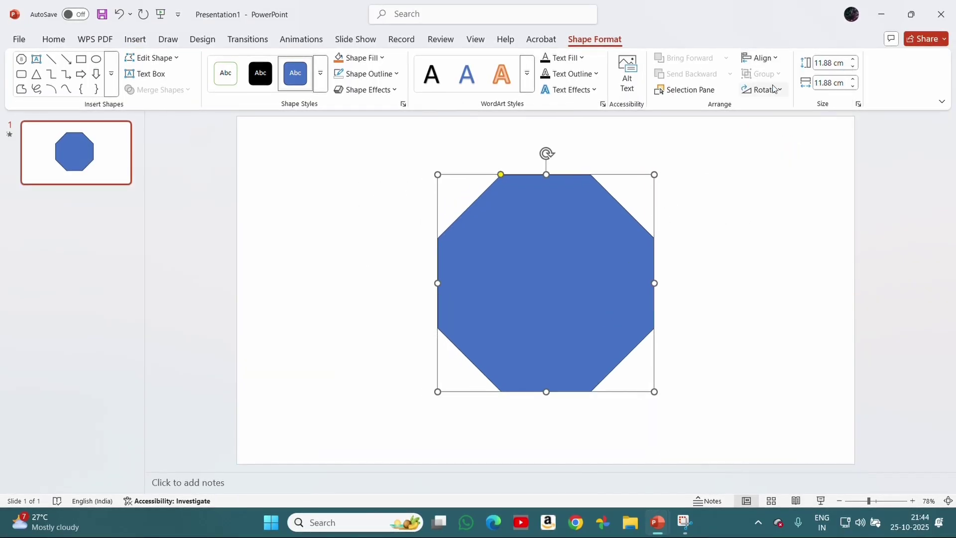
{"action": "left_click", "coordinate": [762, 57]}
{"action": "left_click", "coordinate": [783, 148]}
{"action": "left_click", "coordinate": [765, 208]}
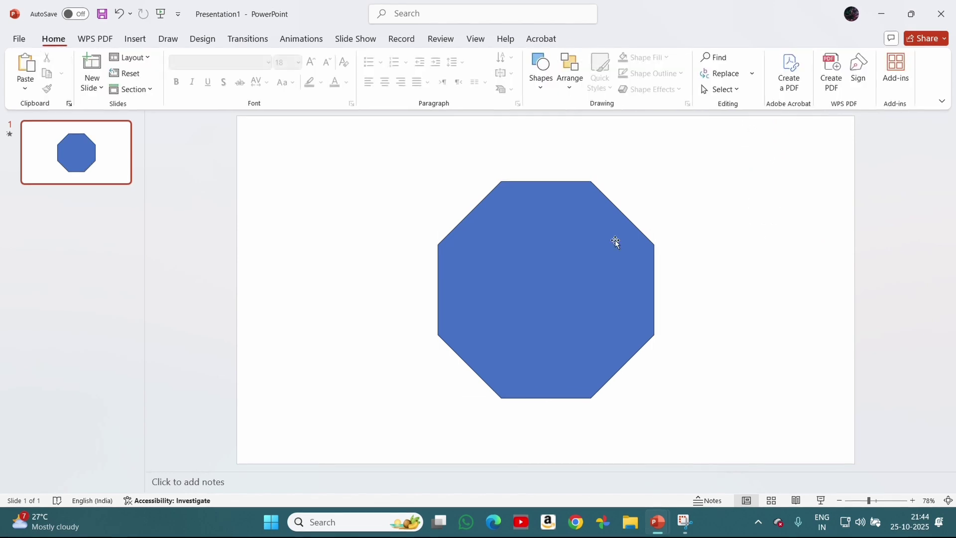
Make a smaller copy of the octagon, centre it inside the original, then select both.
{"action": "left_click", "coordinate": [615, 242]}
{"action": "left_click_drag", "start_coordinate": [639, 321], "coordinate": [646, 329]}
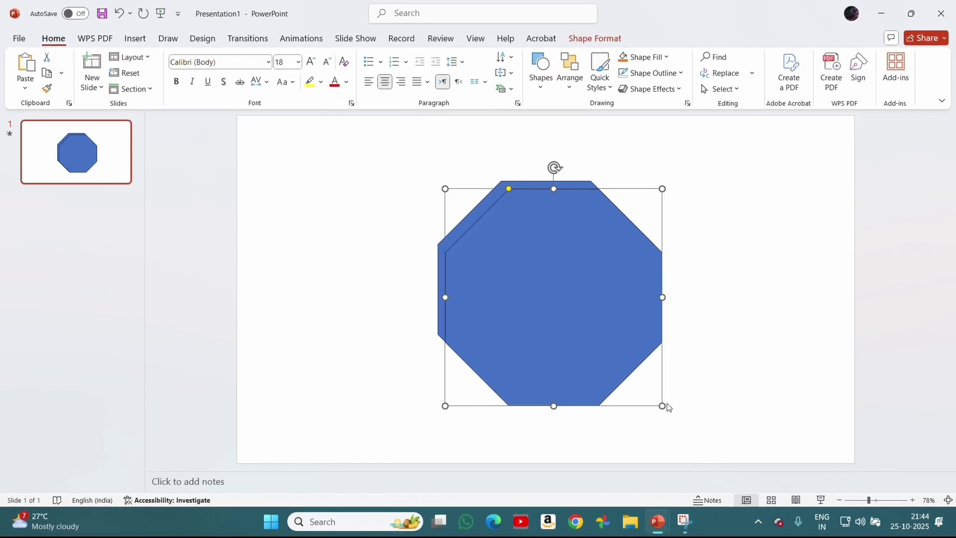
{"action": "left_click_drag", "start_coordinate": [665, 406], "coordinate": [599, 341]}
{"action": "left_click", "coordinate": [595, 38]}
{"action": "left_click", "coordinate": [762, 58]}
{"action": "left_click", "coordinate": [781, 93]}
{"action": "left_click", "coordinate": [762, 58]}
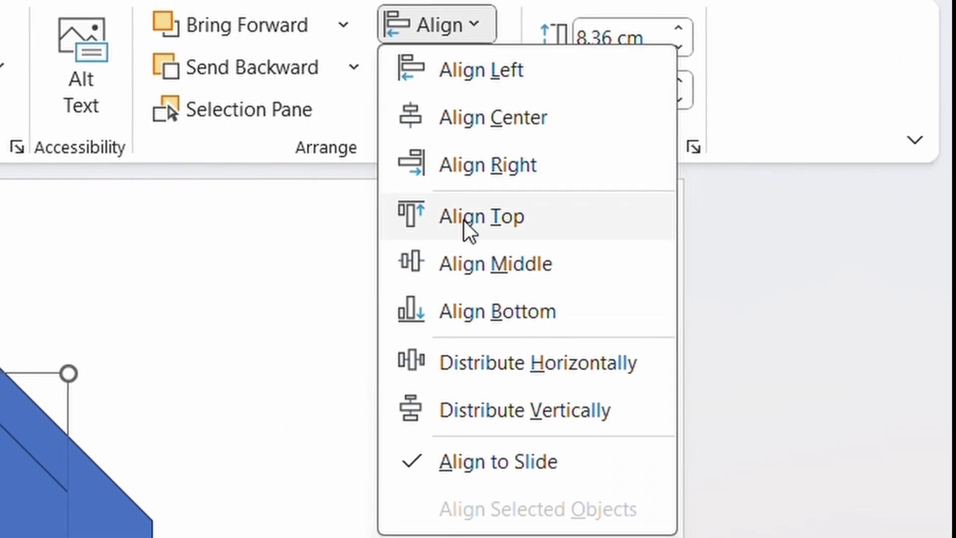
{"action": "left_click", "coordinate": [782, 148]}
{"action": "left_click", "coordinate": [764, 212]}
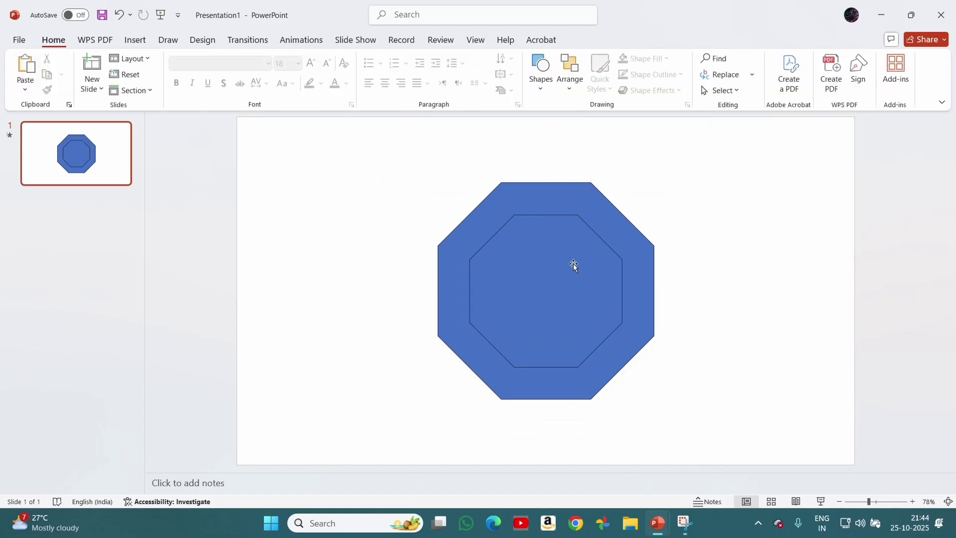
{"action": "key", "text": "ctrl+a"}
Combine the two nested octagons into a single hollow octagon ring.
{"action": "left_click", "coordinate": [157, 90]}
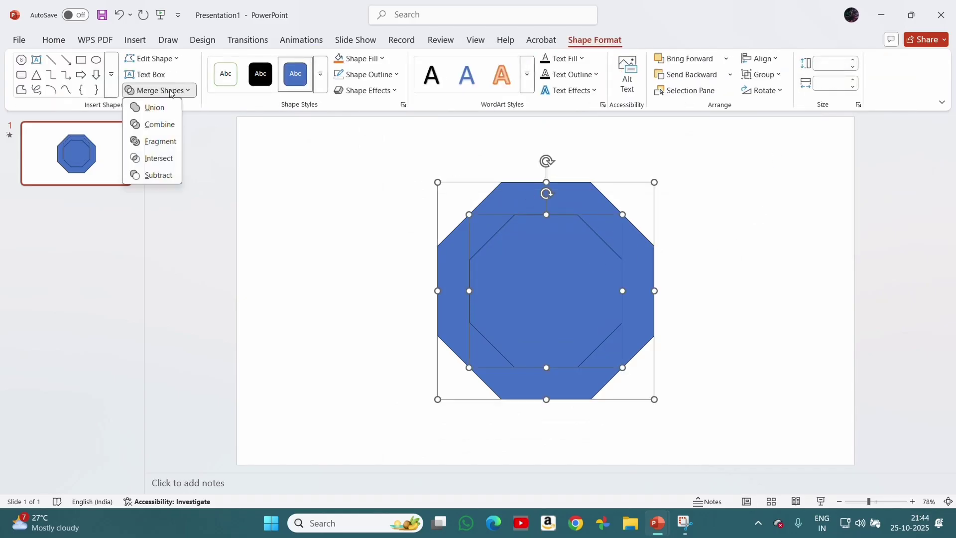
{"action": "left_click", "coordinate": [168, 125]}
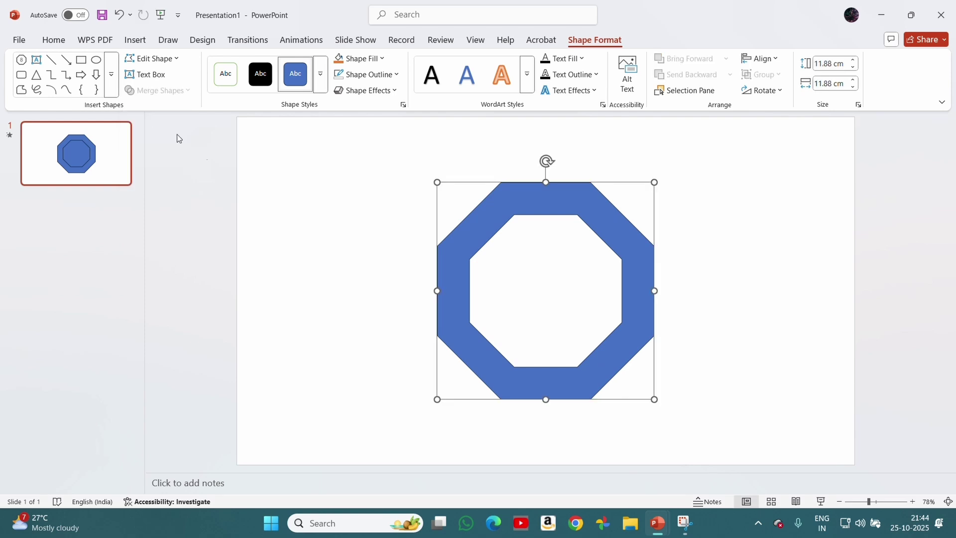
{"action": "left_click", "coordinate": [333, 220]}
{"action": "left_click", "coordinate": [481, 222]}
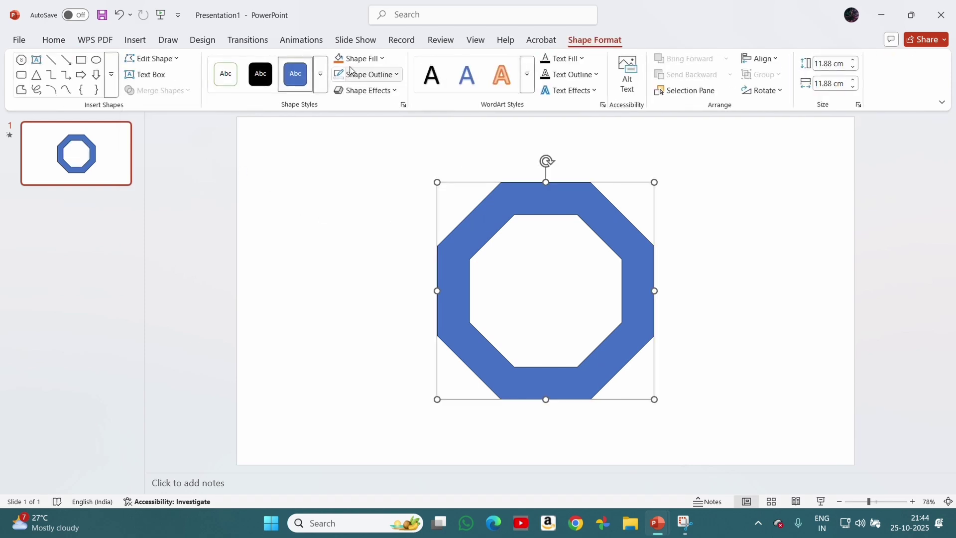
{"action": "left_click", "coordinate": [358, 205]}
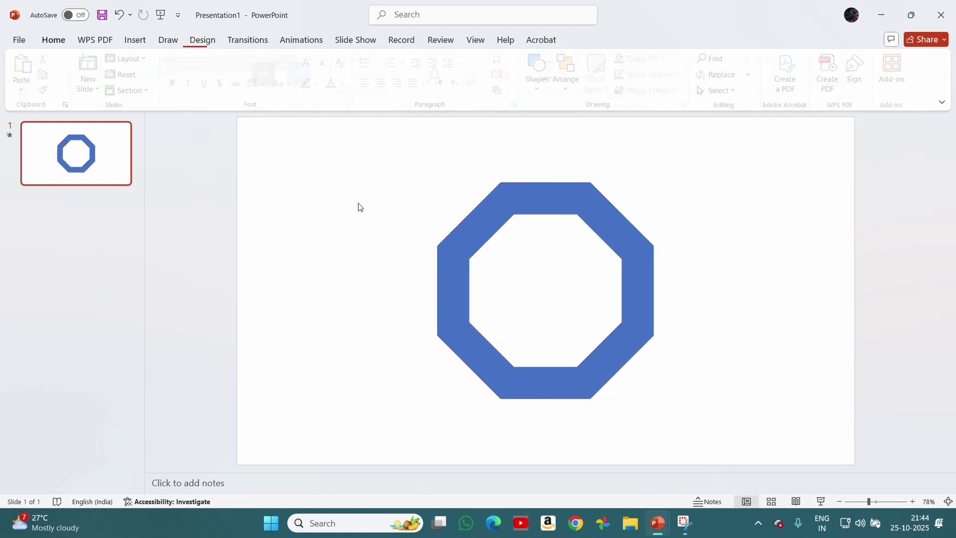
{"action": "left_click", "coordinate": [541, 207]}
Pull an offset copy of the ring down-right and fill it orange.
{"action": "left_click_drag", "start_coordinate": [554, 220], "coordinate": [585, 257]}
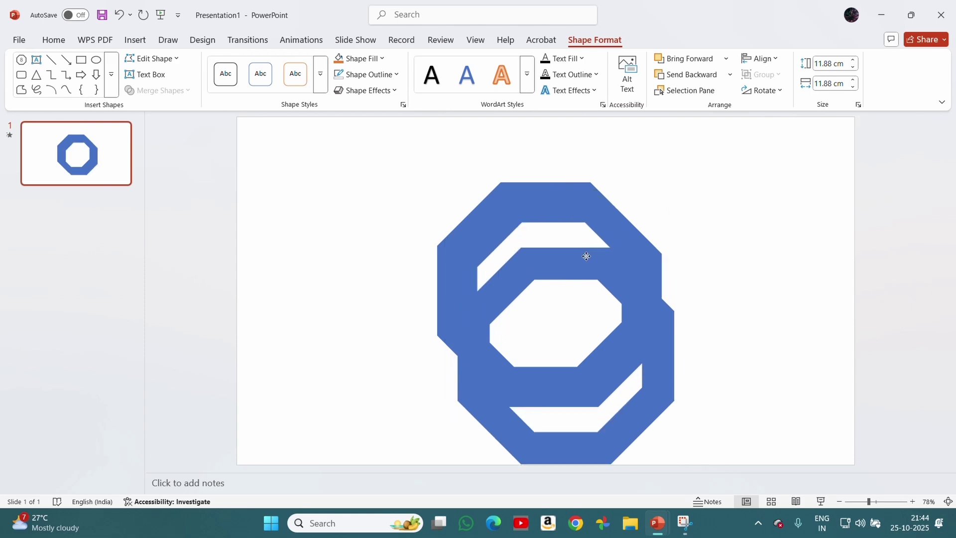
{"action": "left_click", "coordinate": [585, 203], "text": "shift"}
{"action": "left_click", "coordinate": [339, 58]}
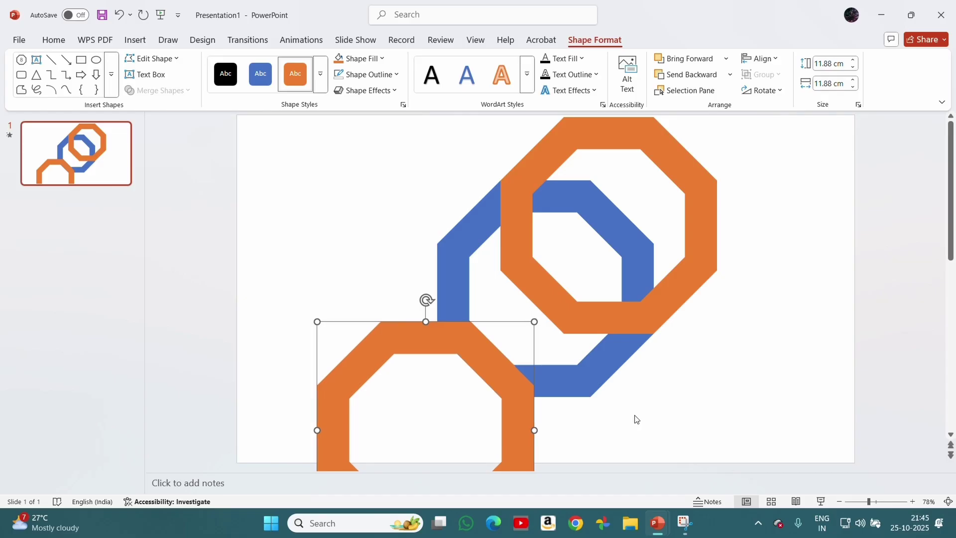
Select all three rings and Fragment them into separate pieces.
{"action": "left_click", "coordinate": [512, 282]}
{"action": "key", "text": "ctrl+a"}
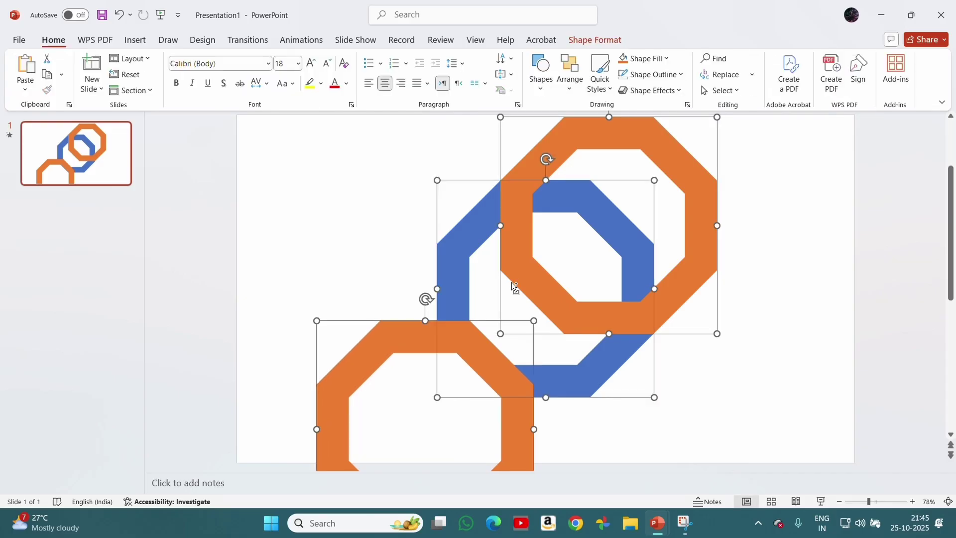
{"action": "left_click", "coordinate": [595, 40]}
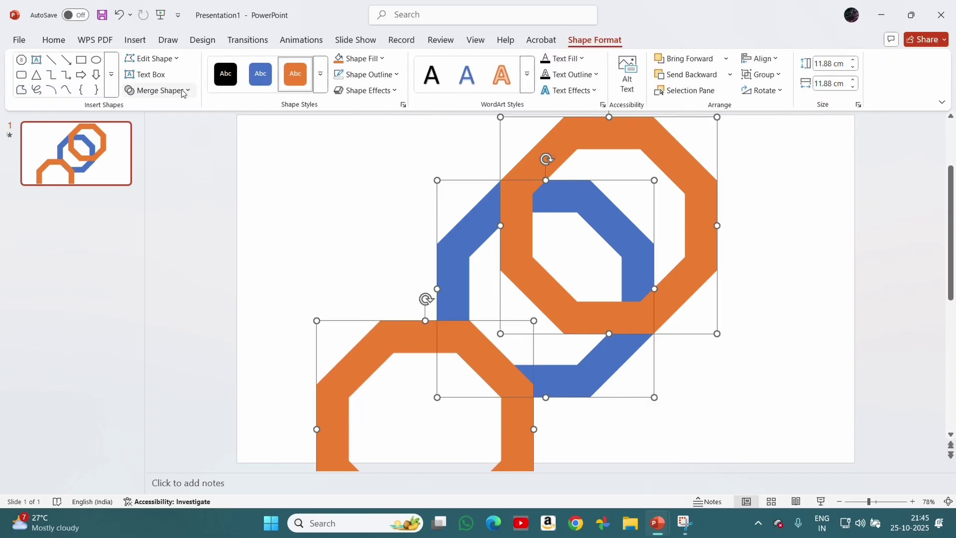
{"action": "left_click", "coordinate": [164, 90]}
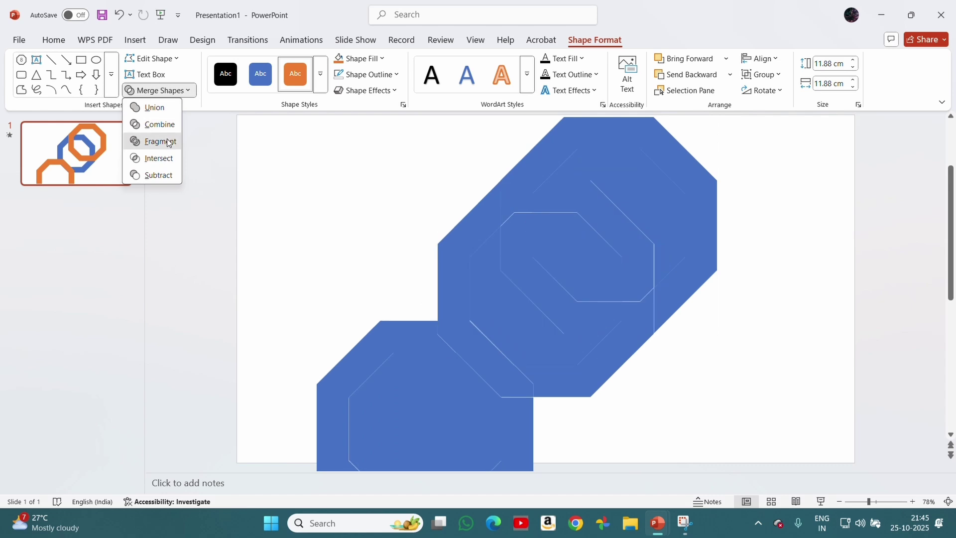
{"action": "left_click", "coordinate": [166, 140]}
Pull one bent bracket piece out and delete all the other fragments.
{"action": "left_click", "coordinate": [342, 272]}
{"action": "left_click_drag", "start_coordinate": [448, 252], "coordinate": [363, 220]}
{"action": "left_click", "coordinate": [528, 229]}
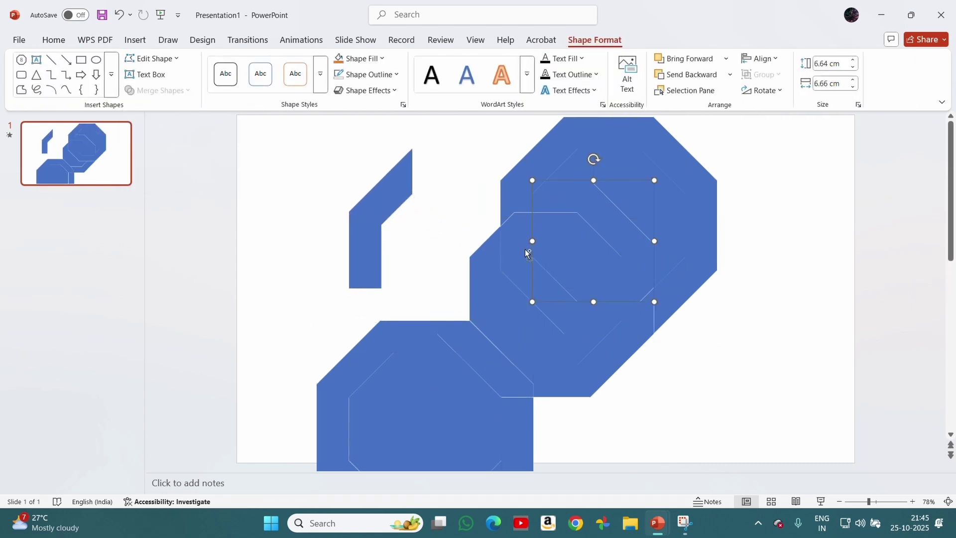
{"action": "key", "text": "ctrl+a"}
{"action": "left_click", "coordinate": [372, 207], "text": "ctrl"}
{"action": "key", "text": "Delete"}
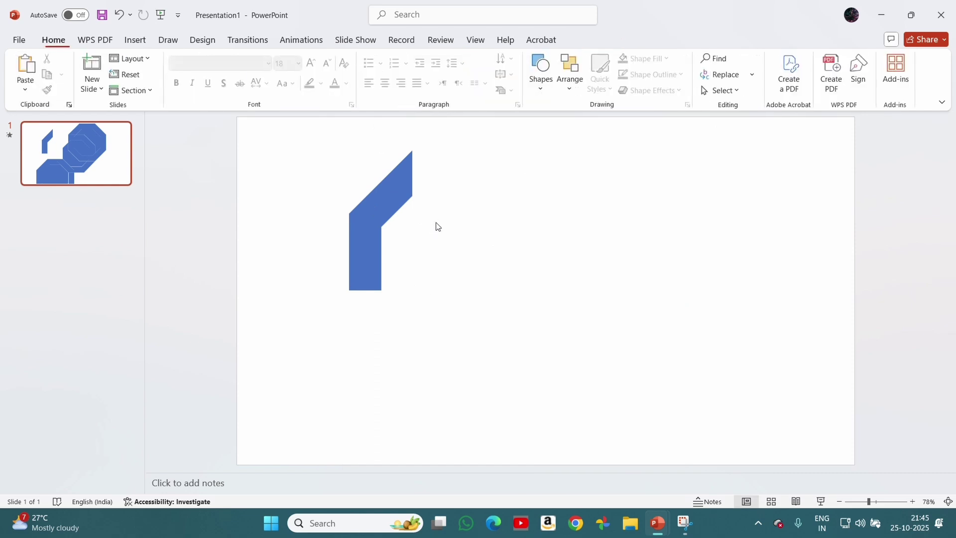
Fill the bent bracket orange and place a duplicate beside it.
{"action": "left_click_drag", "start_coordinate": [389, 195], "coordinate": [464, 212]}
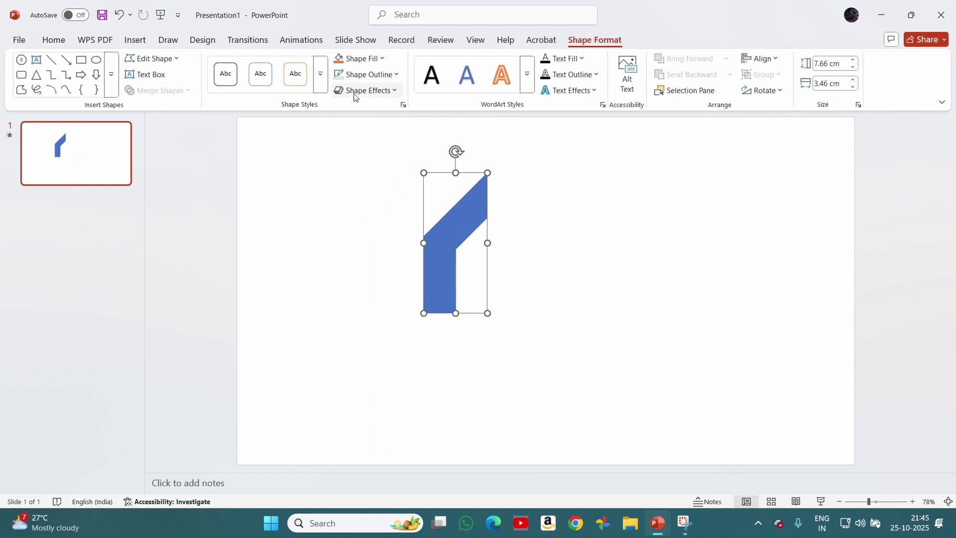
{"action": "left_click", "coordinate": [341, 58]}
{"action": "key", "text": "ctrl+d"}
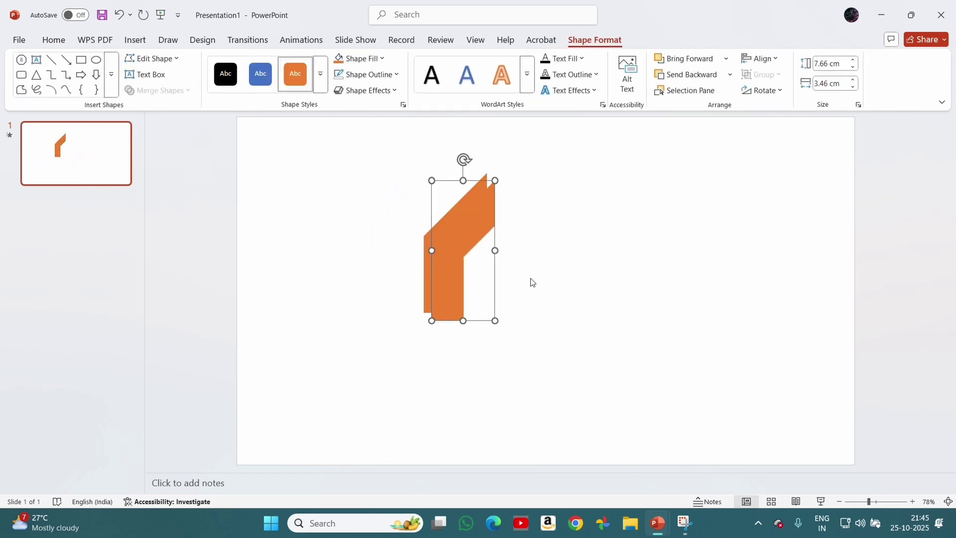
{"action": "left_click_drag", "start_coordinate": [491, 248], "coordinate": [535, 248]}
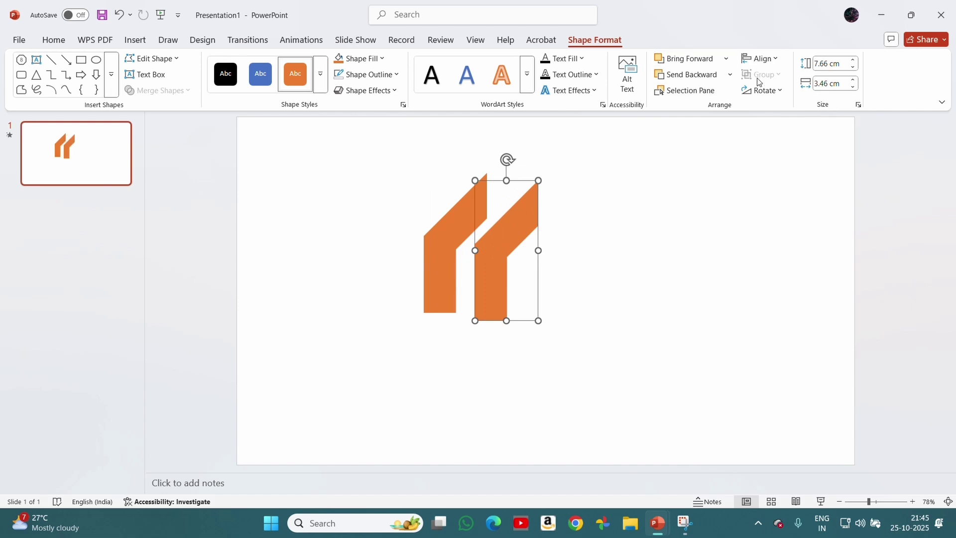
Rotate the copy 180° (two 90° right turns) and fit it against the original.
{"action": "left_click", "coordinate": [764, 90]}
{"action": "left_click", "coordinate": [774, 108]}
{"action": "left_click", "coordinate": [764, 90]}
{"action": "left_click", "coordinate": [777, 107]}
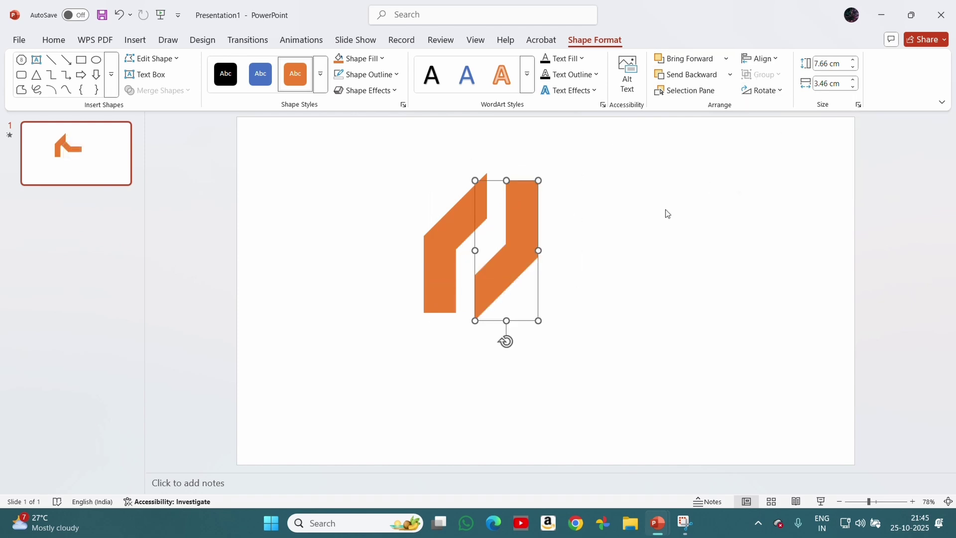
{"action": "left_click_drag", "start_coordinate": [507, 231], "coordinate": [526, 293]}
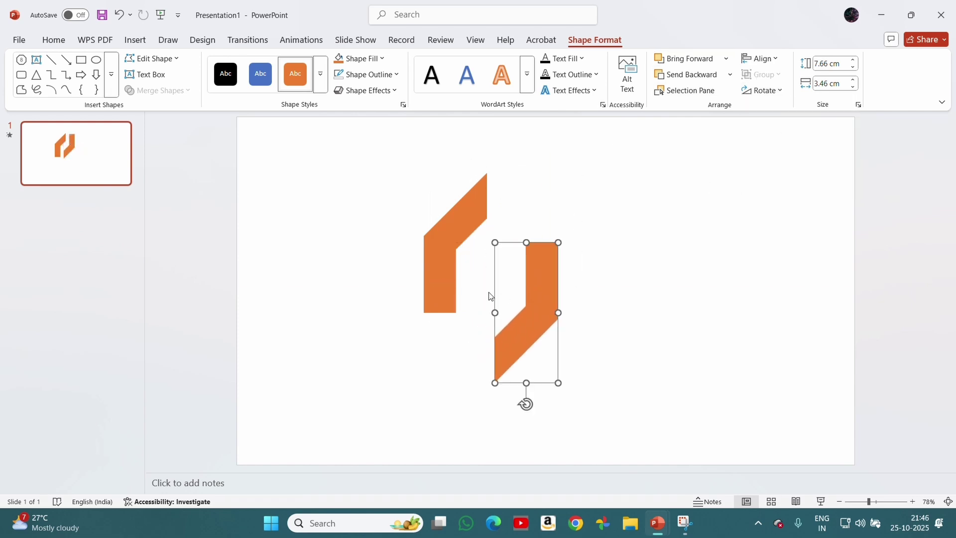
{"action": "left_click_drag", "start_coordinate": [449, 276], "coordinate": [504, 272]}
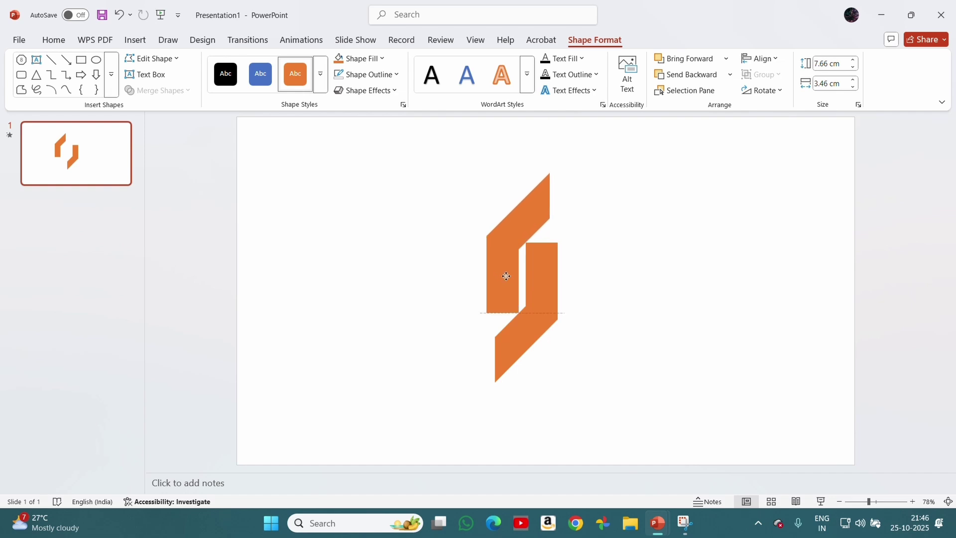
Move the two brackets apart to the upper left and lower right.
{"action": "left_click", "coordinate": [623, 284]}
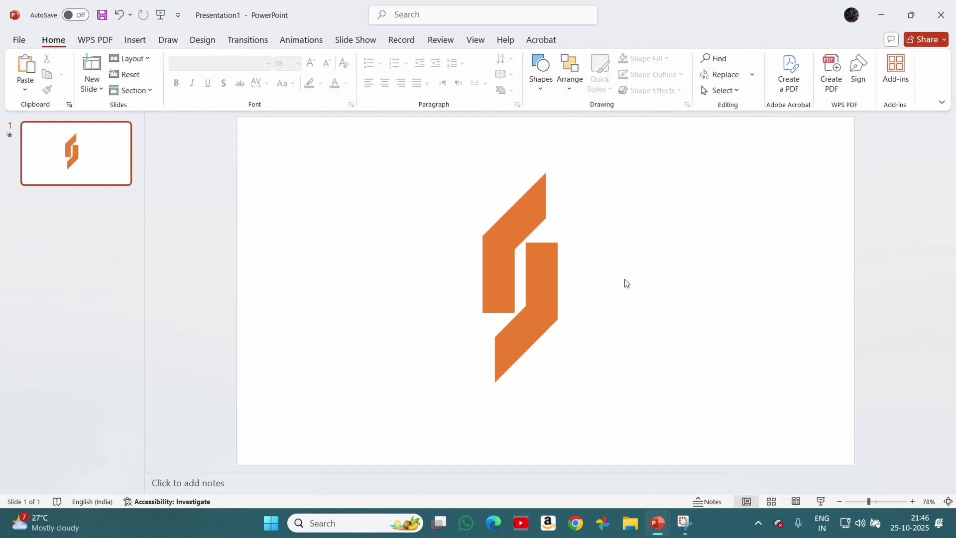
{"action": "left_click_drag", "start_coordinate": [491, 252], "coordinate": [372, 252]}
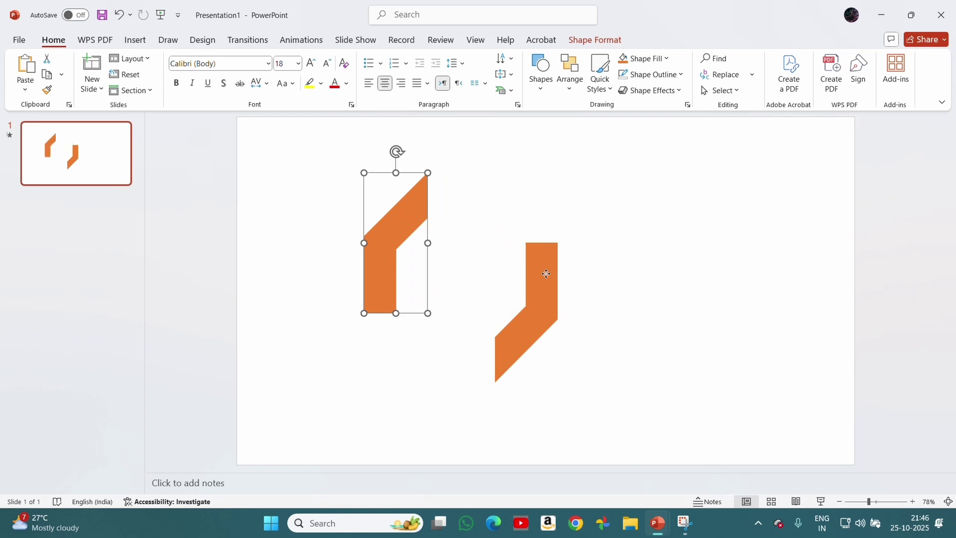
{"action": "left_click_drag", "start_coordinate": [547, 274], "coordinate": [716, 274]}
{"action": "left_click", "coordinate": [774, 255]}
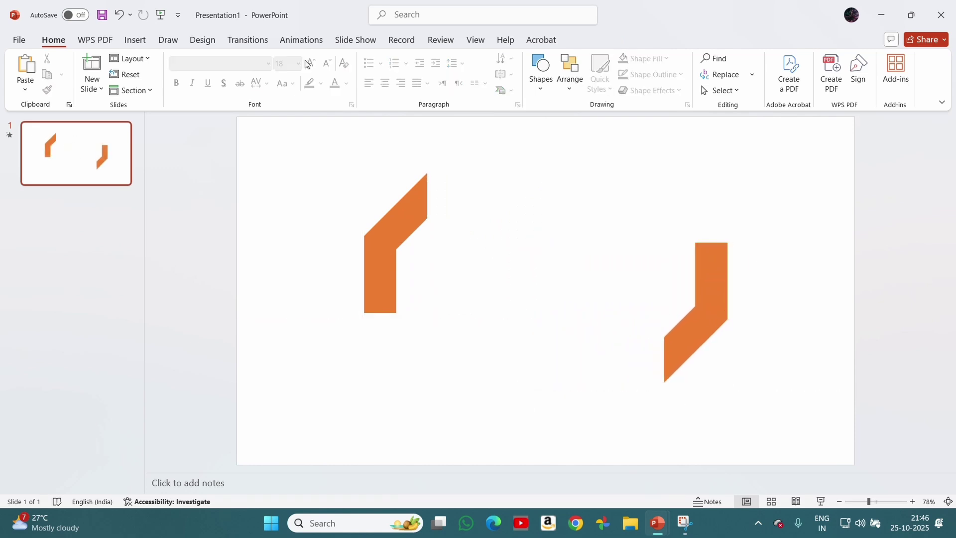
Add a WELCOME text box between the brackets in Agency FB at 96 pt.
{"action": "left_click", "coordinate": [142, 42]}
{"action": "left_click", "coordinate": [502, 75]}
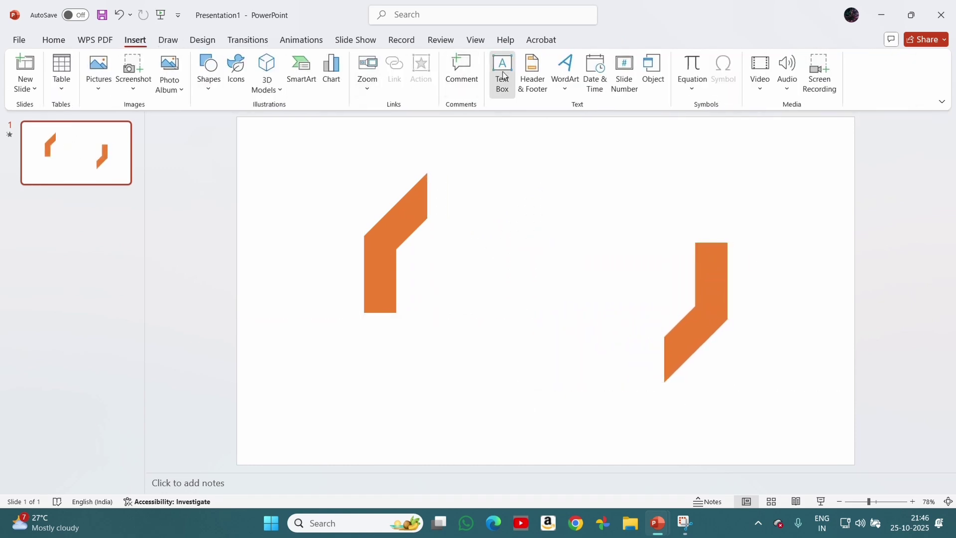
{"action": "left_click_drag", "start_coordinate": [461, 222], "coordinate": [653, 318]}
{"action": "type", "text": "WELCOME"}
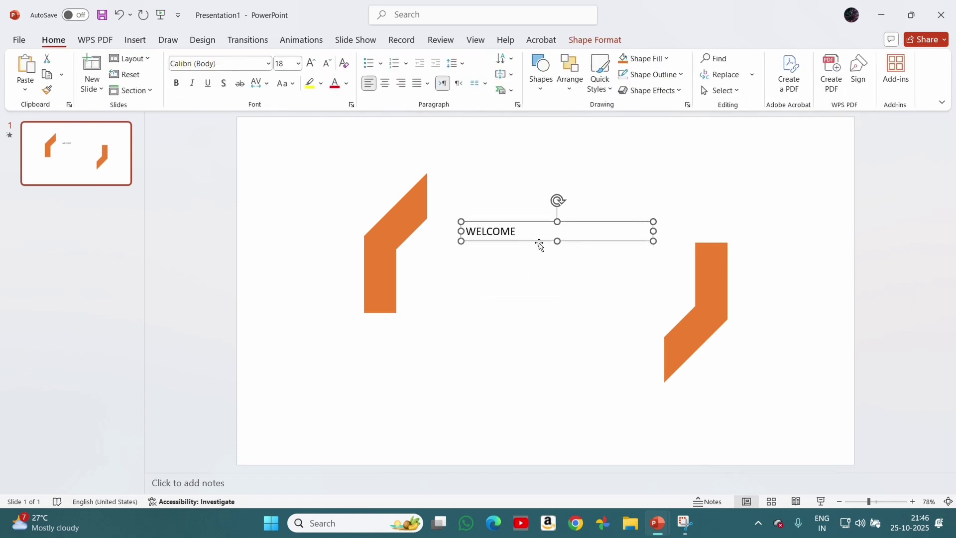
{"action": "left_click", "coordinate": [268, 63]}
{"action": "left_click", "coordinate": [209, 167]}
{"action": "left_click", "coordinate": [298, 63]}
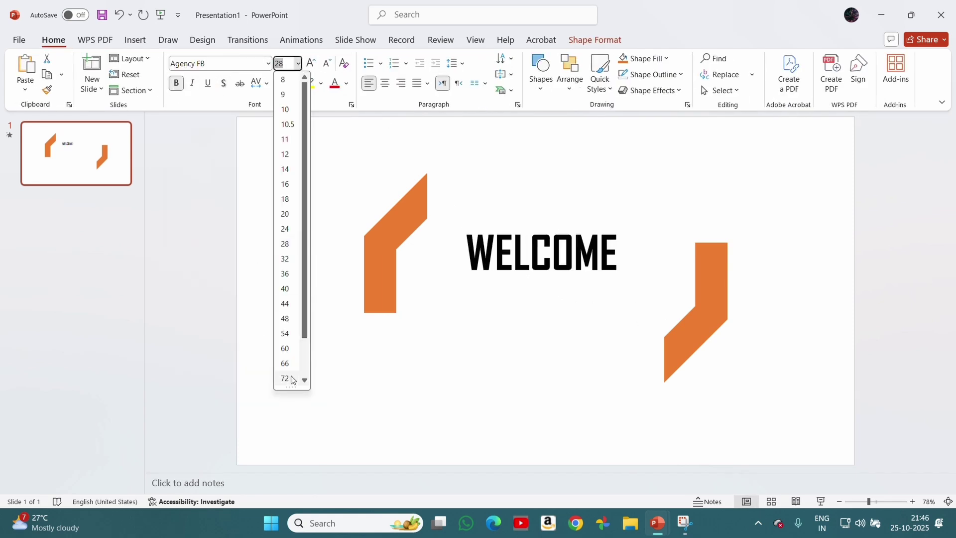
{"action": "left_click", "coordinate": [284, 379]}
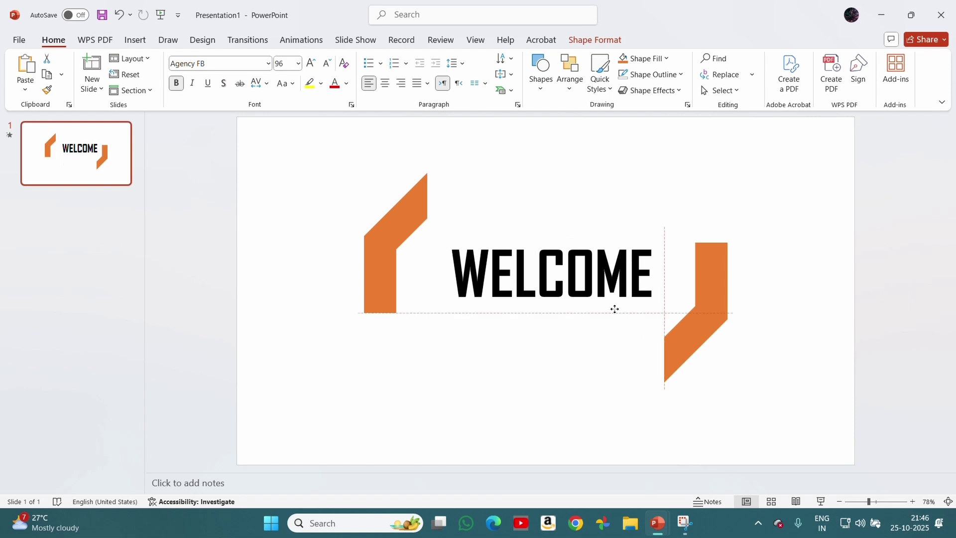
Align the WELCOME box to the slide's centre and middle.
{"action": "left_click", "coordinate": [594, 40]}
{"action": "left_click", "coordinate": [760, 58]}
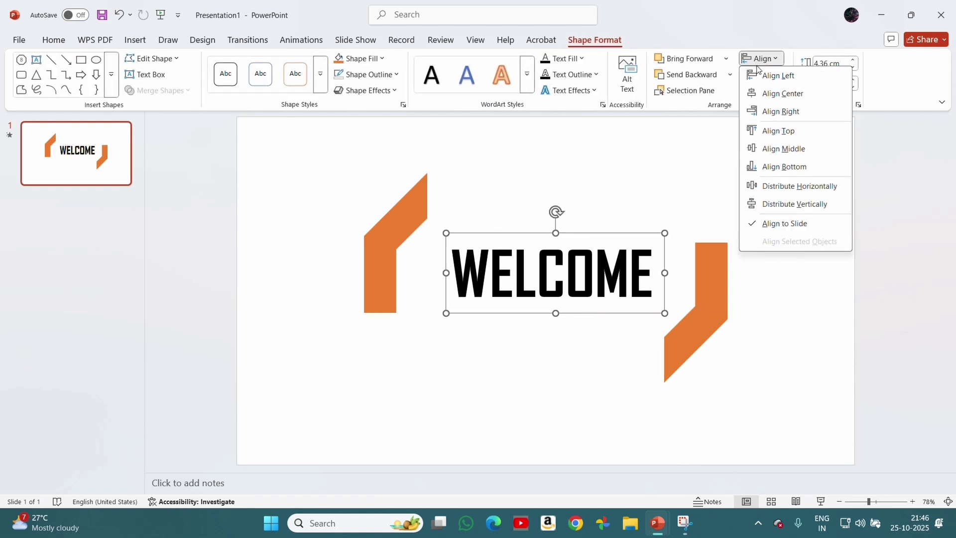
{"action": "left_click", "coordinate": [771, 95]}
{"action": "left_click", "coordinate": [761, 58]}
{"action": "left_click", "coordinate": [778, 141]}
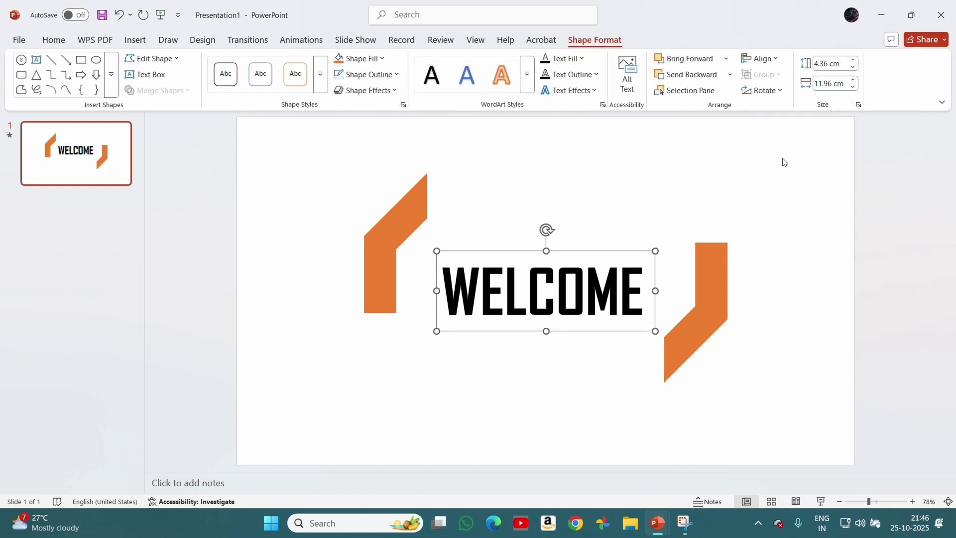
{"action": "left_click", "coordinate": [769, 244]}
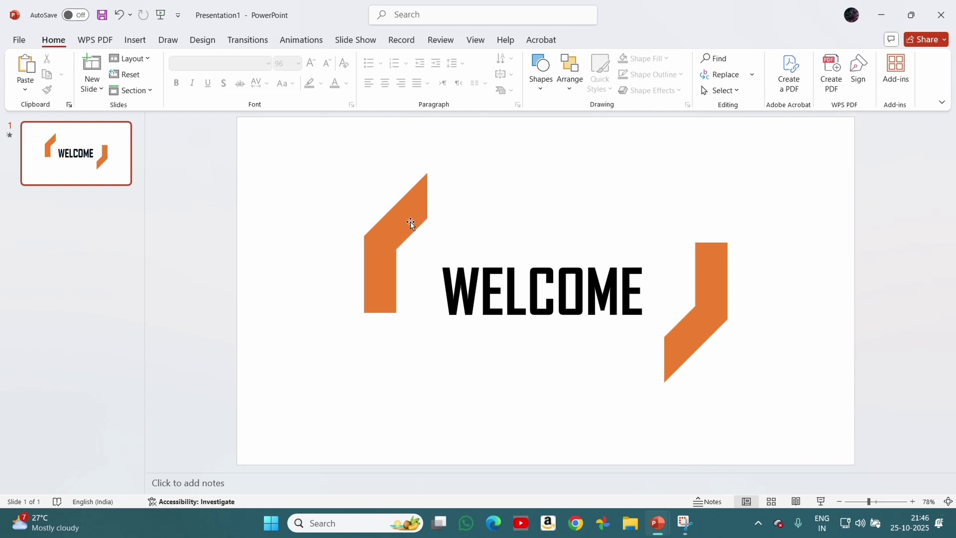
Pull both brackets against WELCOME and place a Ctrl+D copy beside a bracket.
{"action": "left_click_drag", "start_coordinate": [409, 222], "coordinate": [448, 241]}
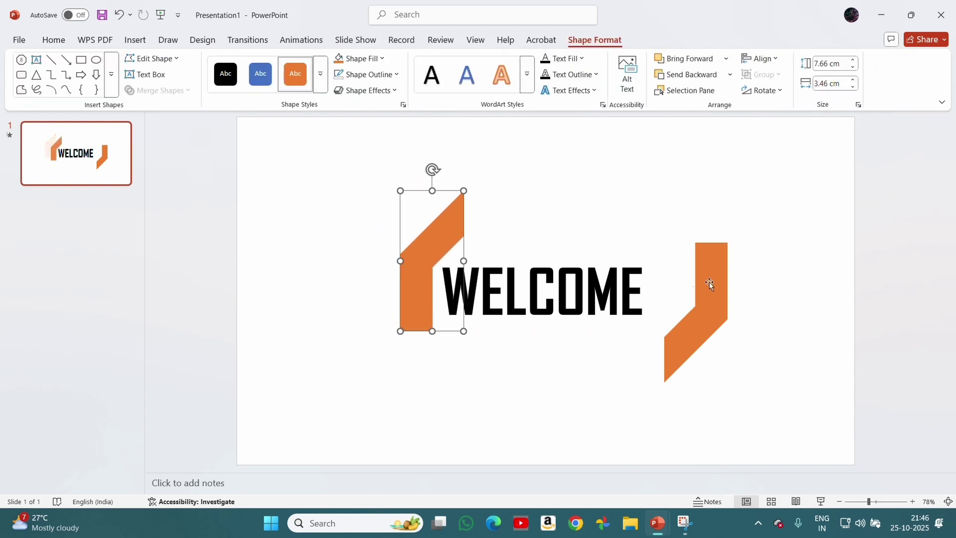
{"action": "left_click_drag", "start_coordinate": [710, 283], "coordinate": [677, 302]}
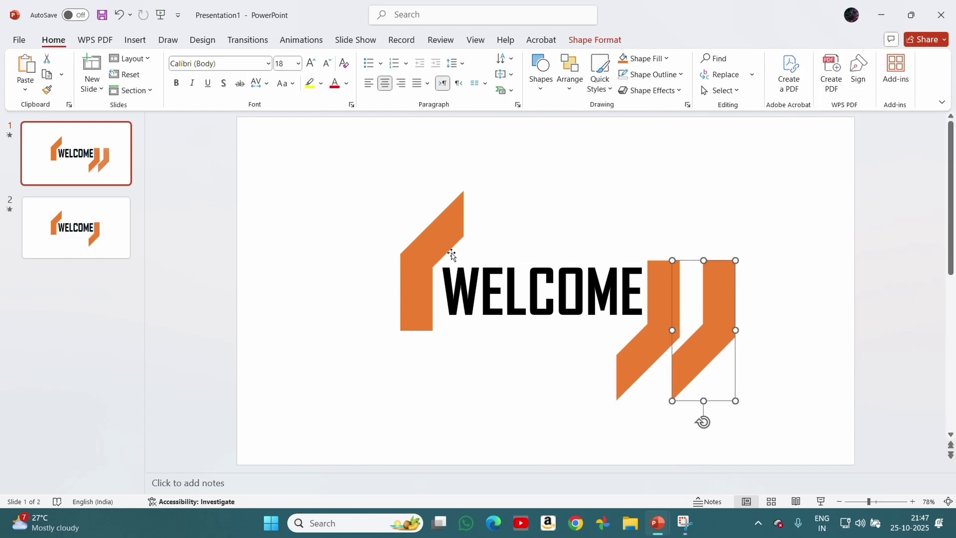
{"action": "left_click", "coordinate": [447, 246]}
{"action": "key", "text": "ctrl+d"}
{"action": "left_click_drag", "start_coordinate": [436, 246], "coordinate": [362, 227]}
{"action": "left_click", "coordinate": [478, 268]}
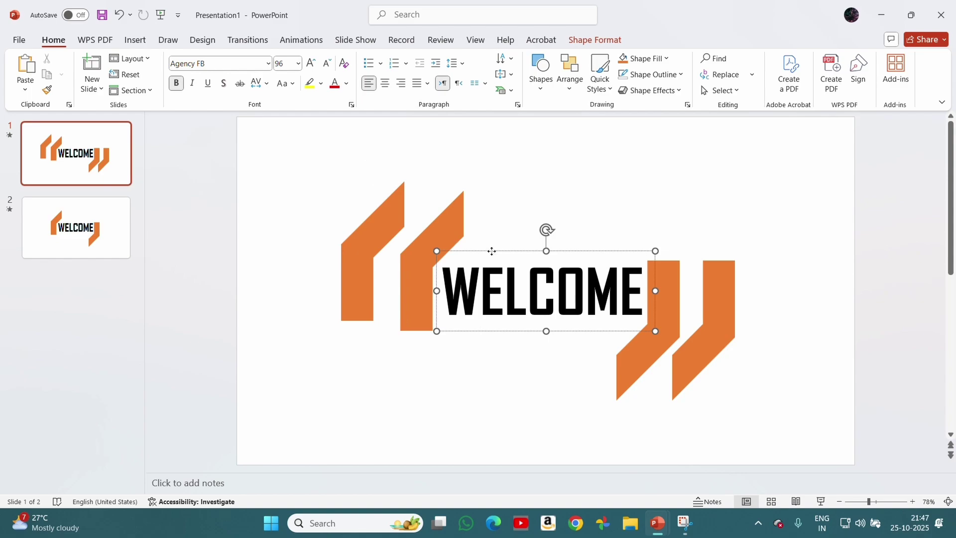
{"action": "left_click", "coordinate": [453, 229]}
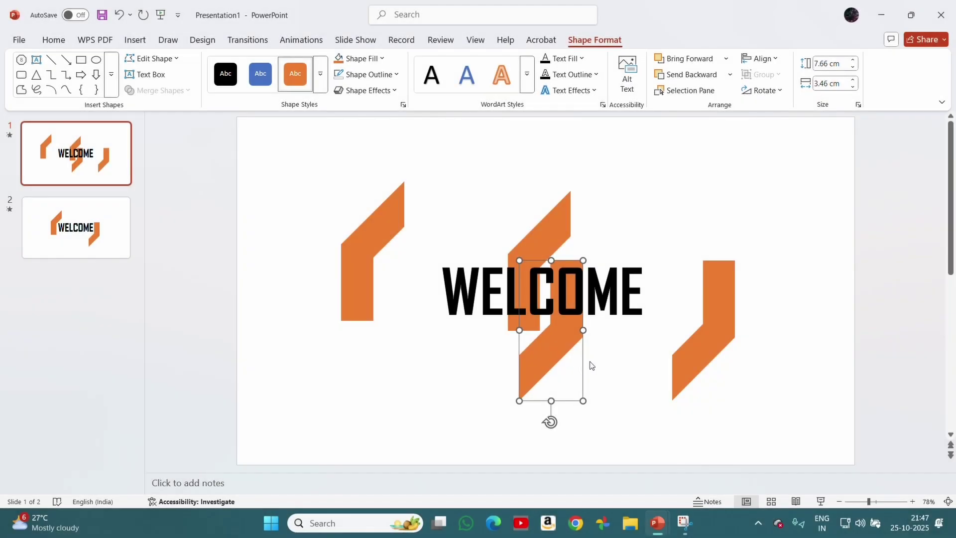
{"action": "left_click", "coordinate": [603, 360]}
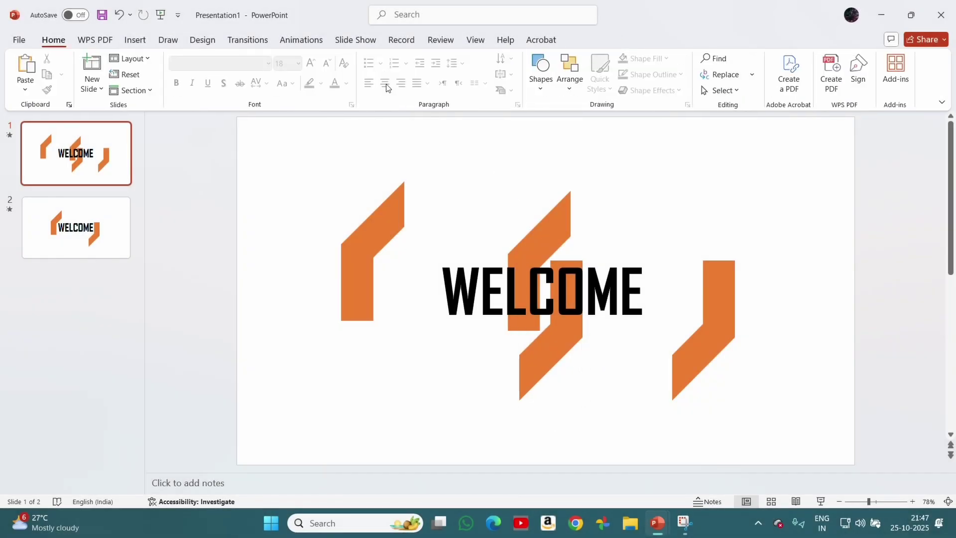
Draw two blue rectangles side by side covering the left and right halves of WELCOME.
{"action": "left_click", "coordinate": [133, 40]}
{"action": "left_click", "coordinate": [208, 72]}
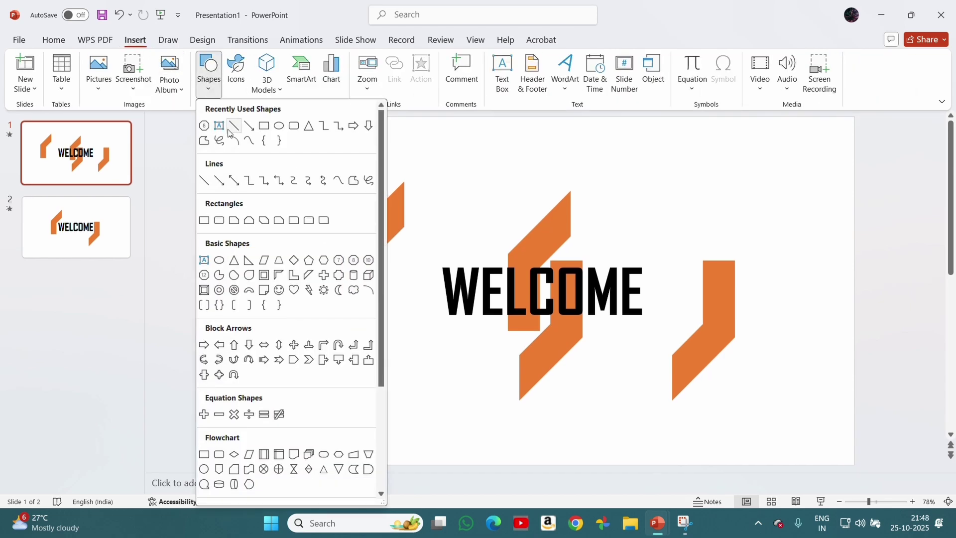
{"action": "left_click", "coordinate": [264, 126]}
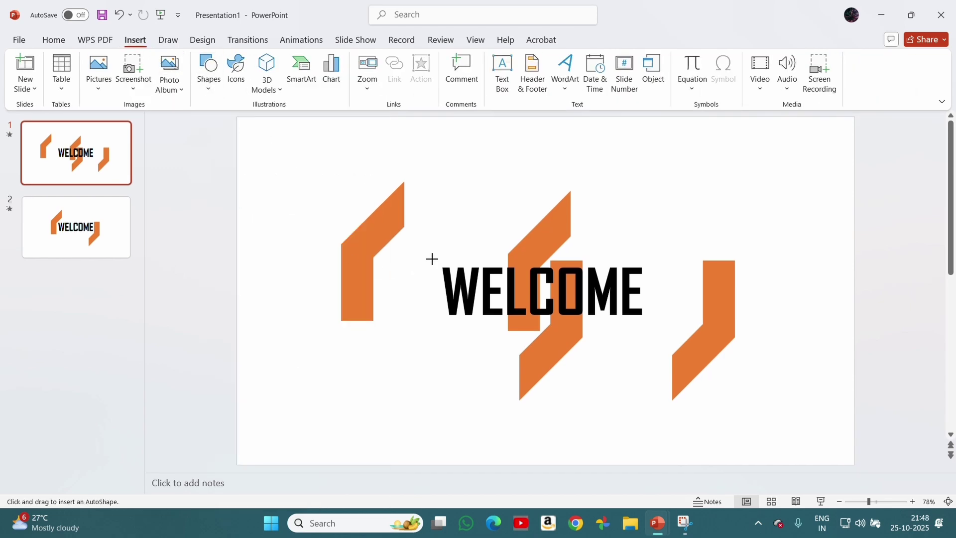
{"action": "left_click_drag", "start_coordinate": [432, 258], "coordinate": [546, 290]}
{"action": "key", "text": "ctrl+d"}
{"action": "left_click_drag", "start_coordinate": [561, 372], "coordinate": [668, 290]}
{"action": "left_click_drag", "start_coordinate": [763, 290], "coordinate": [646, 290]}
{"action": "left_click", "coordinate": [489, 290], "text": "shift"}
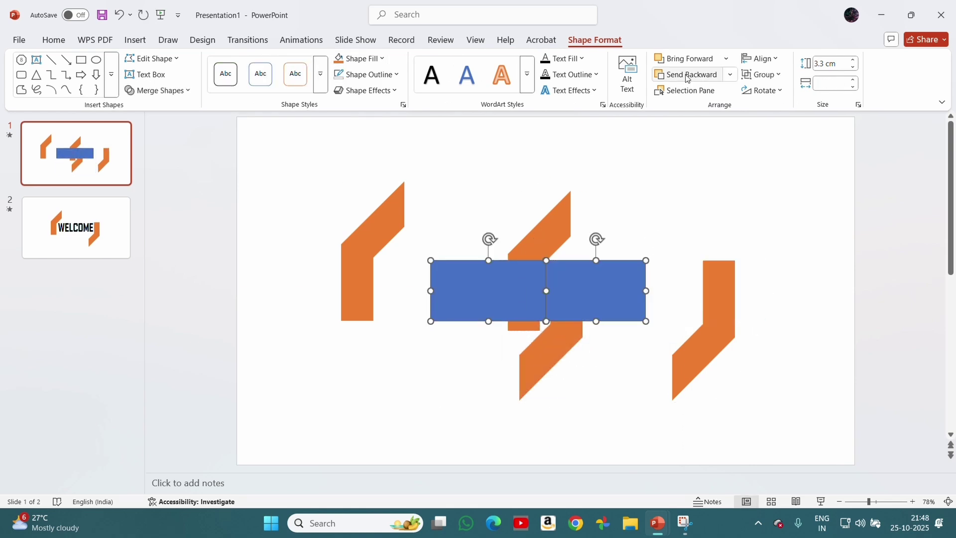
Layer the rectangles behind the central brackets and send WELCOME to the back.
{"action": "left_click", "coordinate": [688, 77]}
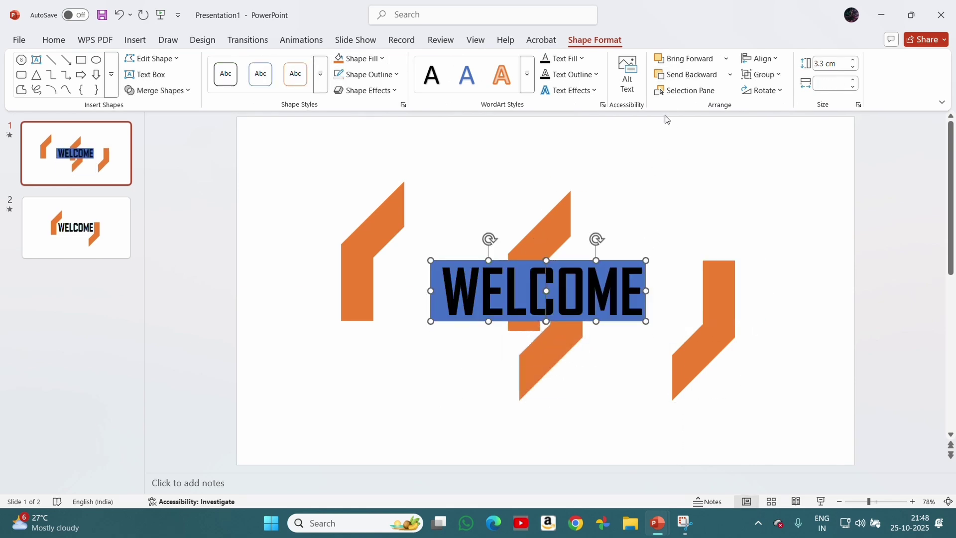
{"action": "left_click", "coordinate": [676, 74]}
{"action": "left_click", "coordinate": [676, 75]}
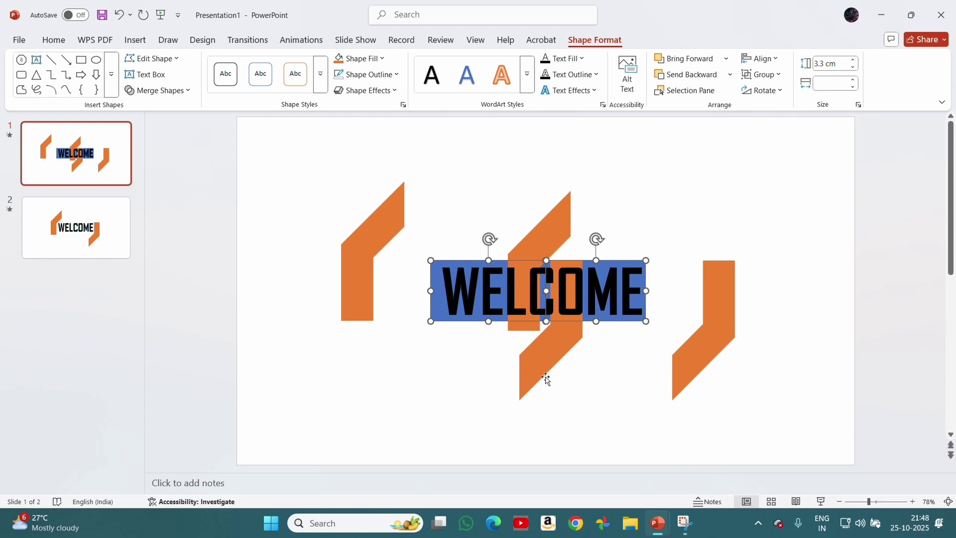
{"action": "left_click", "coordinate": [572, 270]}
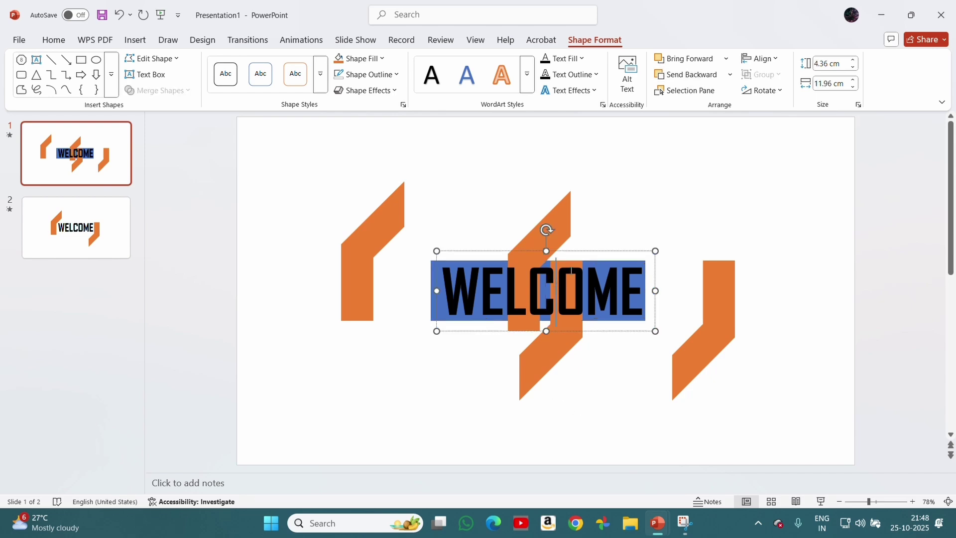
{"action": "left_click", "coordinate": [713, 75]}
{"action": "left_click", "coordinate": [730, 74]}
{"action": "left_click", "coordinate": [697, 112]}
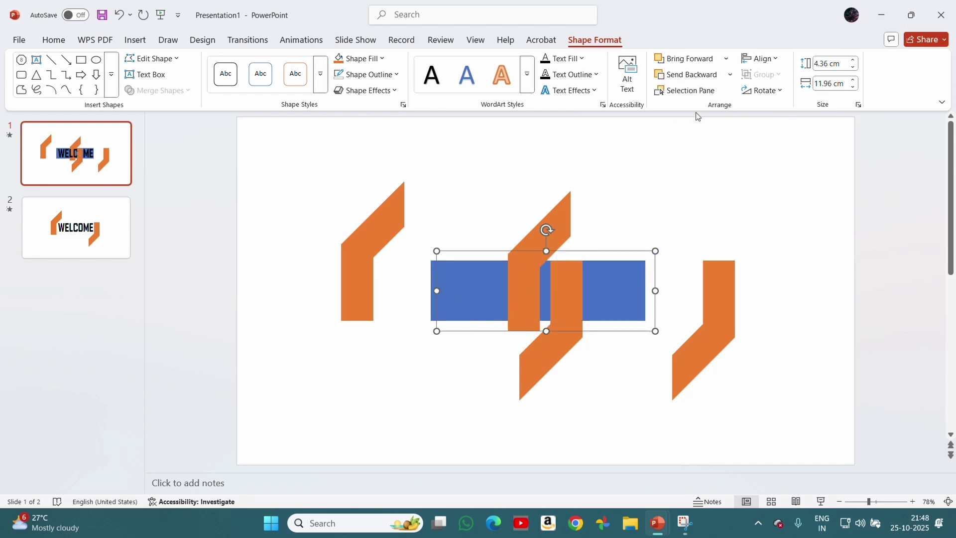
Select both outer brackets and show the Selection Pane.
{"action": "left_click", "coordinate": [677, 206]}
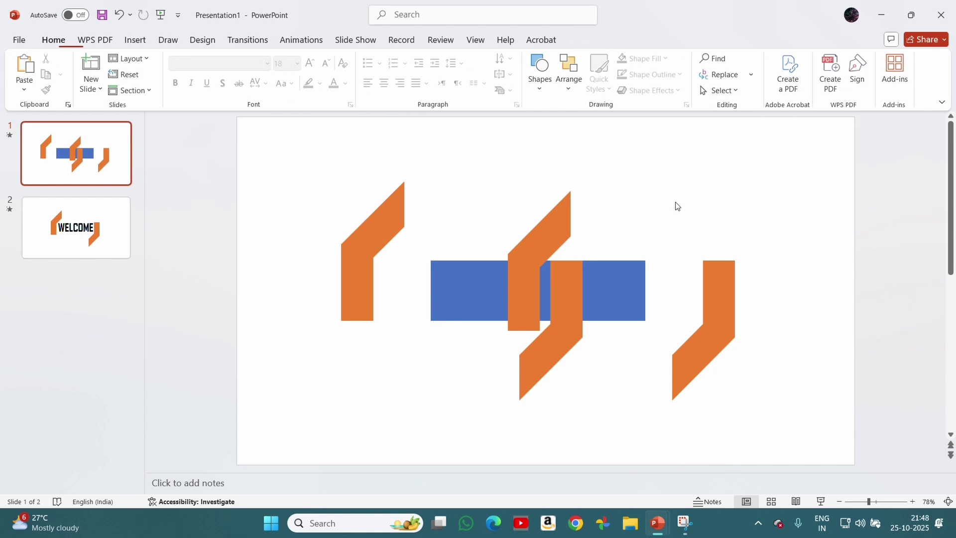
{"action": "left_click", "coordinate": [721, 306]}
{"action": "left_click", "coordinate": [383, 235], "text": "shift"}
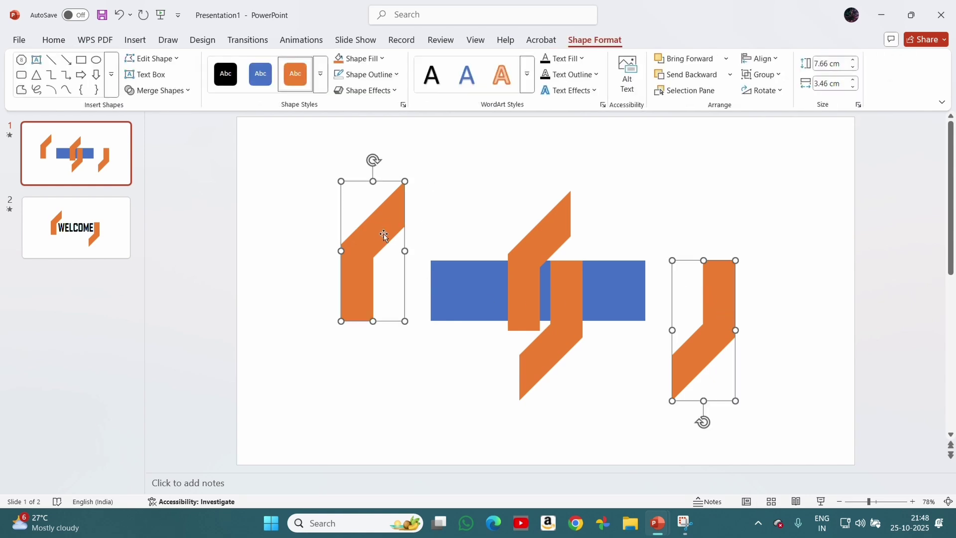
{"action": "left_click", "coordinate": [693, 90]}
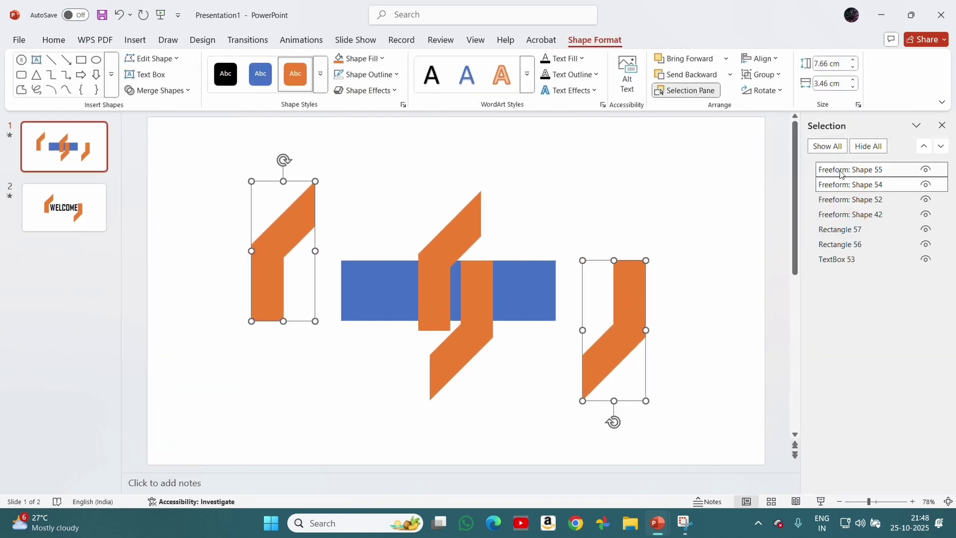
Move Shapes 55 and 54 below Shape 42 and fill the left outer bracket blue.
{"action": "left_click_drag", "start_coordinate": [845, 205], "coordinate": [844, 222]}
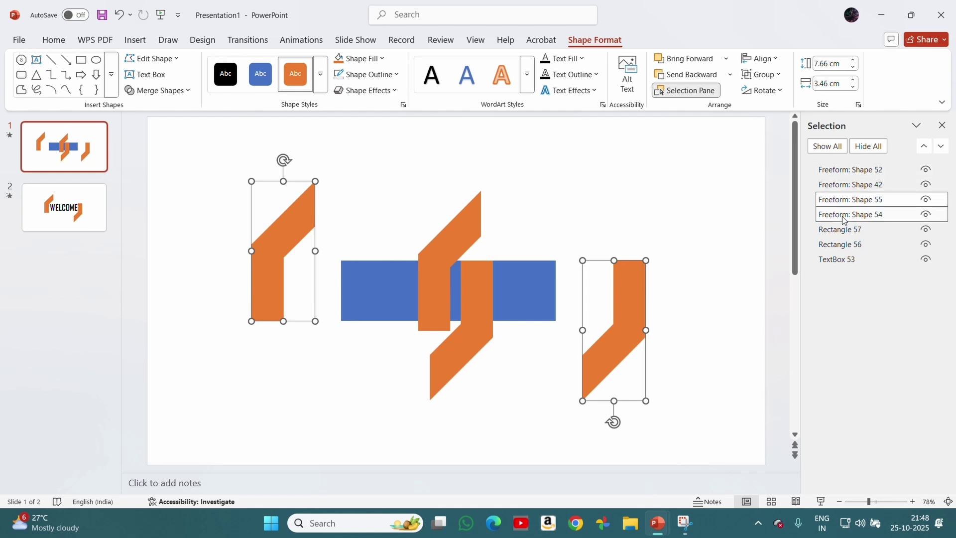
{"action": "left_click", "coordinate": [694, 318]}
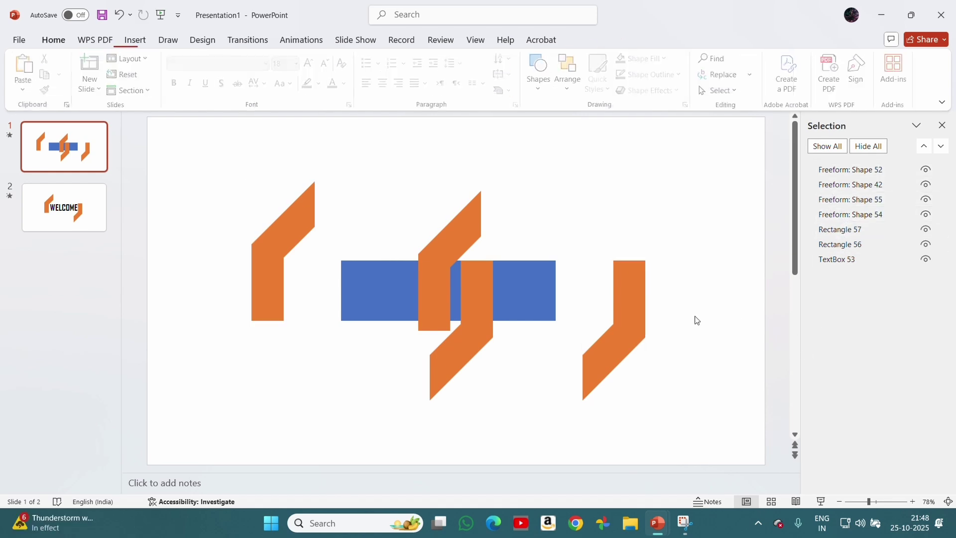
{"action": "left_click", "coordinate": [616, 305]}
{"action": "left_click", "coordinate": [292, 220]}
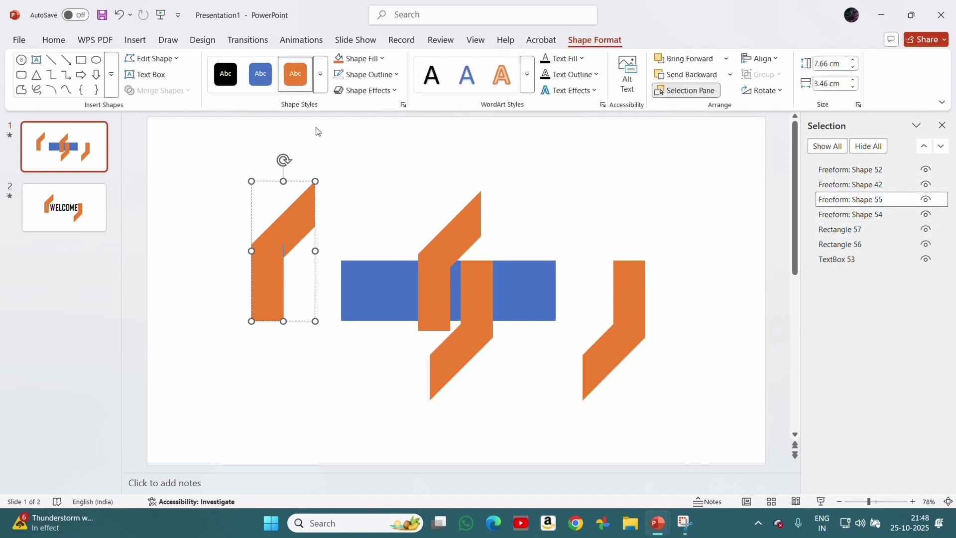
{"action": "left_click", "coordinate": [359, 58]}
{"action": "left_click", "coordinate": [404, 120]}
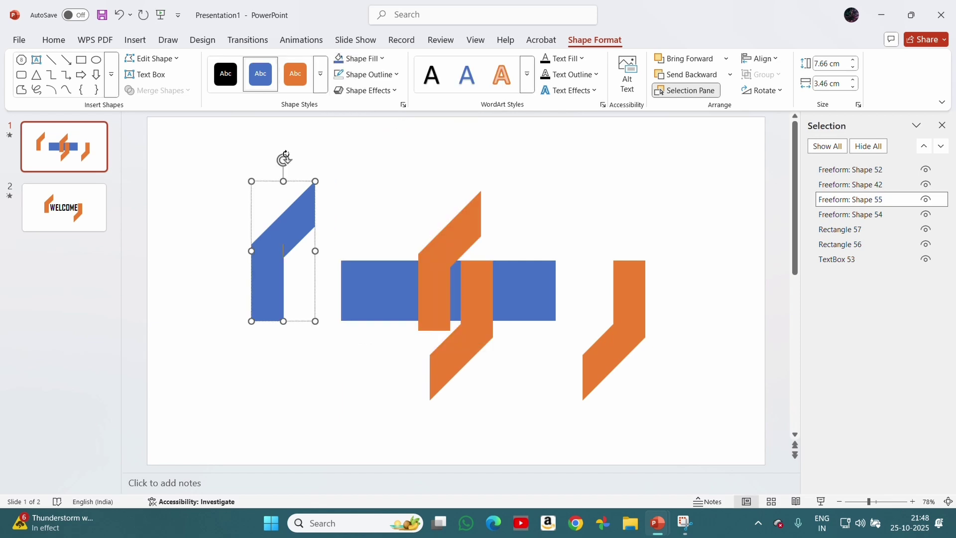
Close the Selection Pane and give the right outer bracket a blue style.
{"action": "left_click", "coordinate": [176, 191]}
{"action": "left_click", "coordinate": [942, 125]}
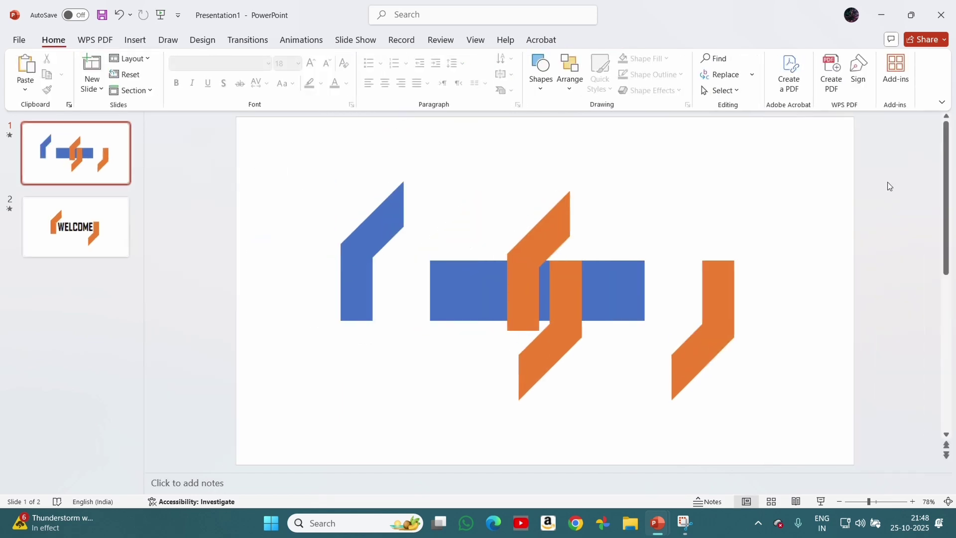
{"action": "left_click", "coordinate": [702, 280]}
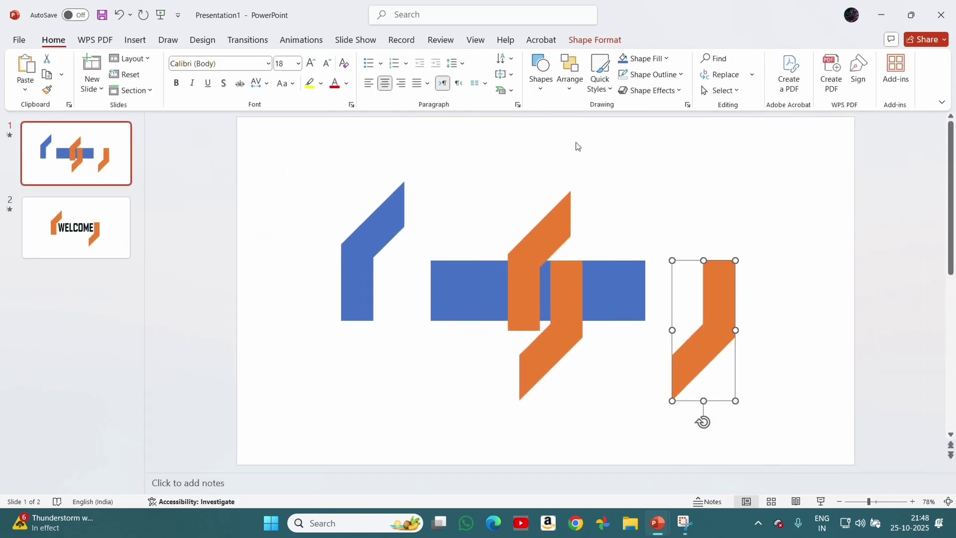
{"action": "left_click", "coordinate": [593, 40]}
{"action": "left_click", "coordinate": [258, 73]}
Nudge the left blue bracket right three times to sit behind the orange one.
{"action": "left_click", "coordinate": [413, 361]}
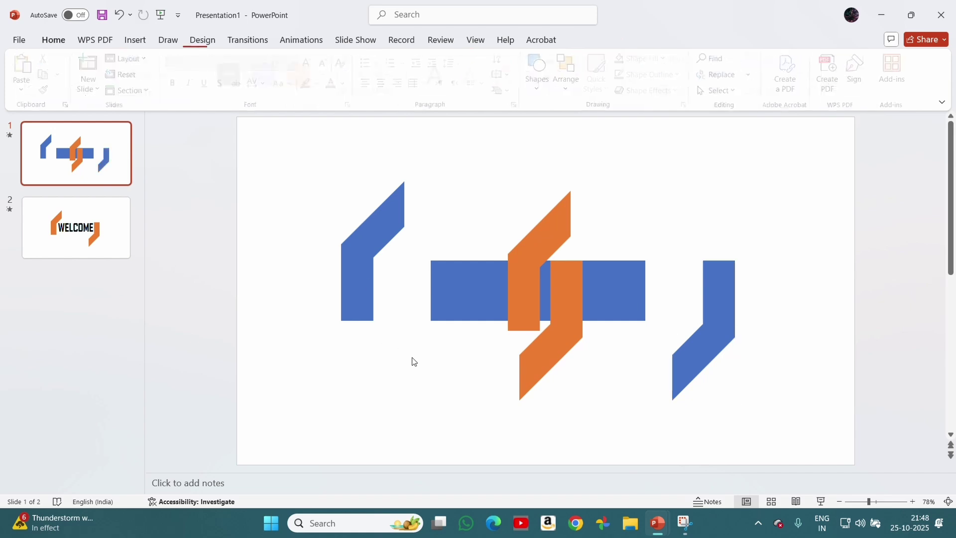
{"action": "left_click", "coordinate": [351, 255]}
{"action": "key", "text": "Right"}
{"action": "key", "text": "Right"}
{"action": "key", "text": "Right"}
{"action": "key", "text": "Right"}
{"action": "key", "text": "Right"}
{"action": "key", "text": "Right"}
{"action": "key", "text": "Right"}
{"action": "key", "text": "Right"}
{"action": "key", "text": "Right"}
{"action": "key", "text": "Right"}
{"action": "key", "text": "Right"}
{"action": "key", "text": "Right"}
{"action": "key", "text": "Right"}
{"action": "key", "text": "Right"}
{"action": "key", "text": "Right"}
{"action": "key", "text": "Right"}
{"action": "key", "text": "Right"}
{"action": "key", "text": "Right"}
{"action": "key", "text": "Right"}
{"action": "key", "text": "Right"}
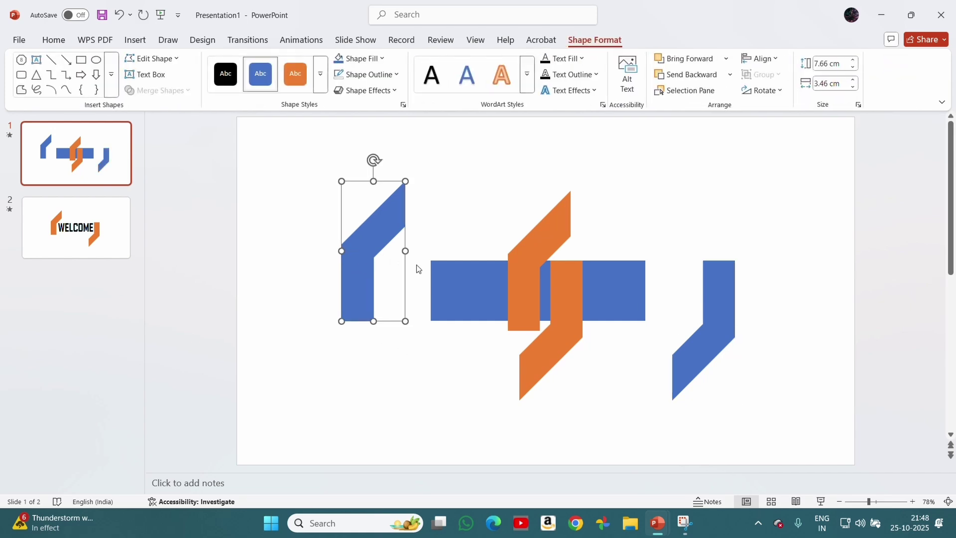
{"action": "key", "text": "Right"}
{"action": "key", "text": "Right"}
{"action": "key", "text": "Right"}
{"action": "key", "text": "Right"}
{"action": "key", "text": "Right"}
{"action": "key", "text": "Right"}
{"action": "key", "text": "Right"}
{"action": "key", "text": "Right"}
{"action": "key", "text": "Right"}
{"action": "key", "text": "Right"}
{"action": "key", "text": "Right"}
{"action": "key", "text": "Right"}
{"action": "key", "text": "Right"}
{"action": "key", "text": "Right"}
{"action": "key", "text": "Right"}
{"action": "key", "text": "Right"}
{"action": "key", "text": "Right"}
{"action": "key", "text": "Right"}
{"action": "key", "text": "Right"}
{"action": "key", "text": "Right"}
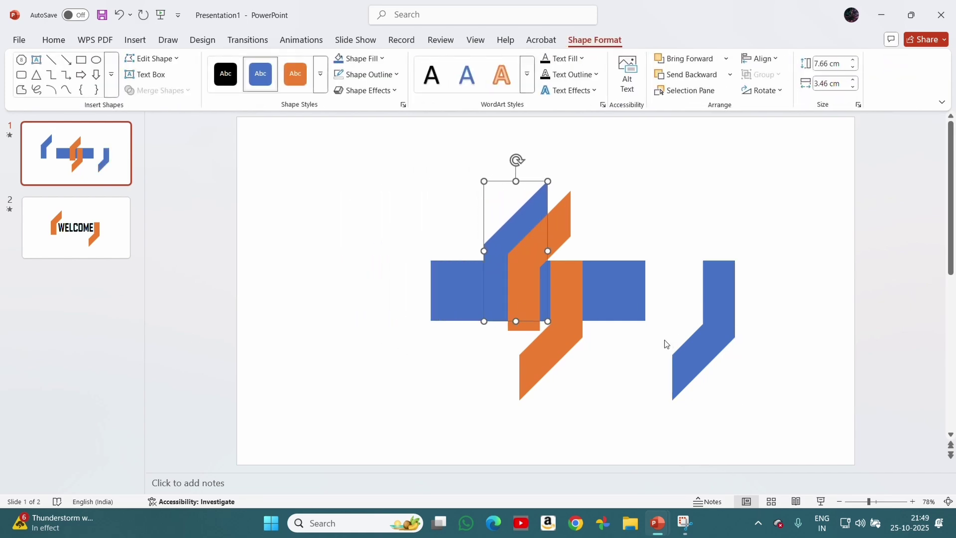
{"action": "key", "text": "Right"}
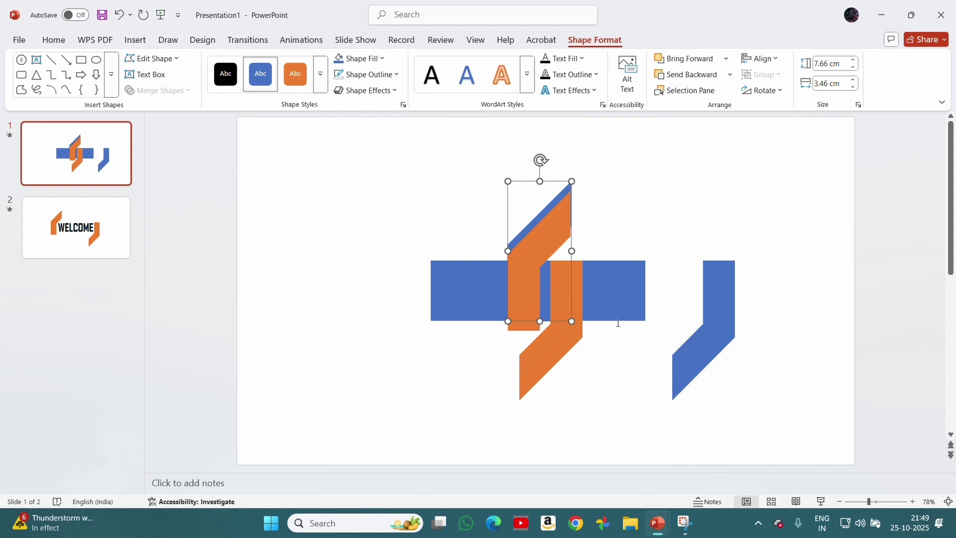
Fill both rectangles black and select the first slide thumbnail.
{"action": "left_click", "coordinate": [477, 284]}
{"action": "left_click", "coordinate": [641, 288], "text": "shift"}
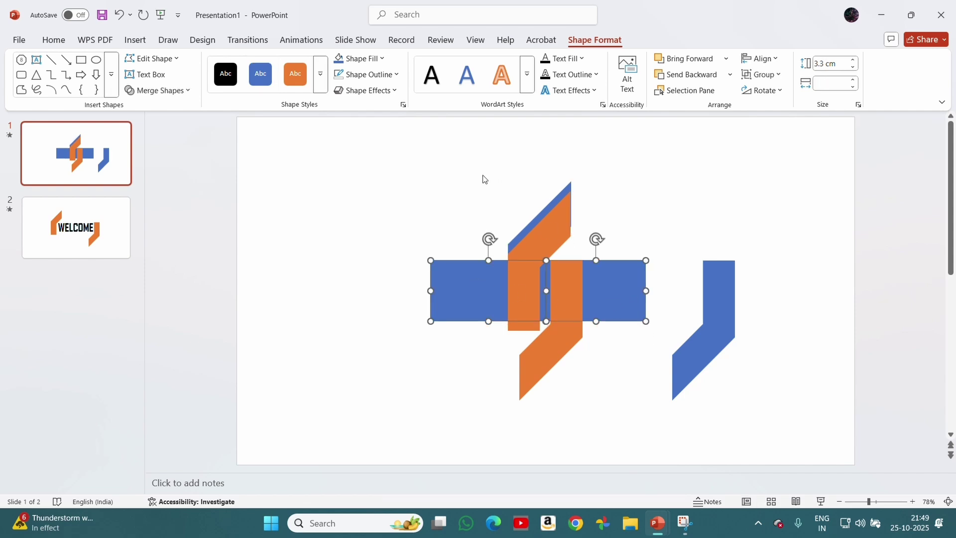
{"action": "left_click", "coordinate": [351, 63]}
{"action": "left_click", "coordinate": [356, 121]}
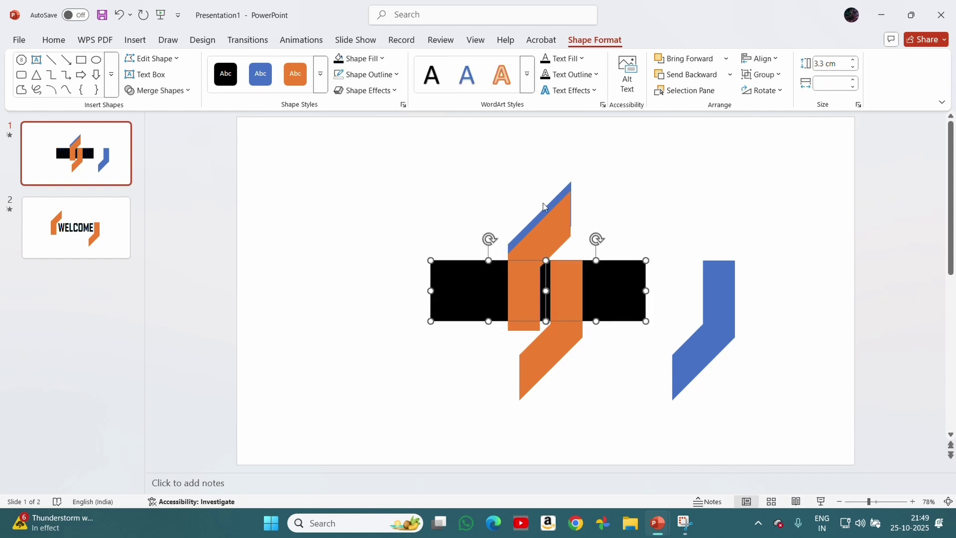
{"action": "left_click", "coordinate": [589, 209]}
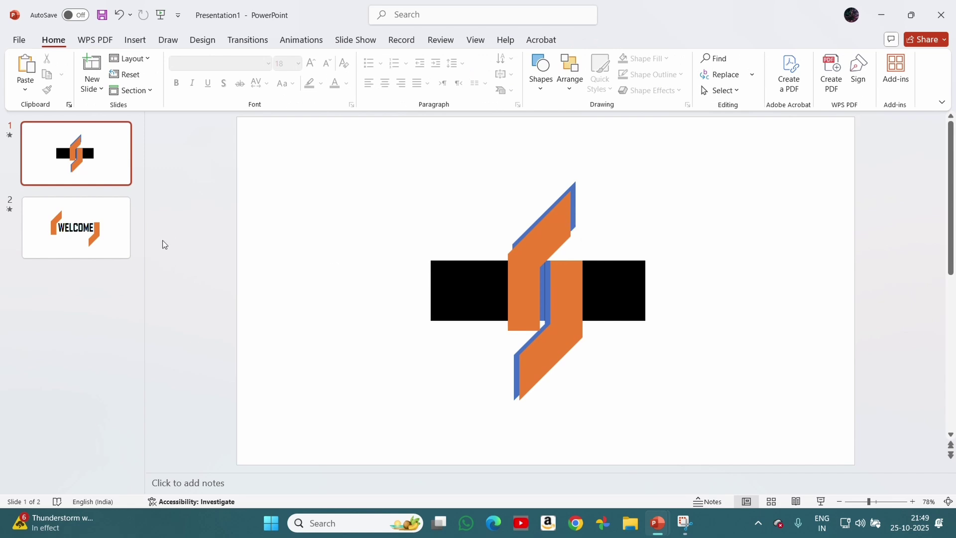
{"action": "left_click", "coordinate": [111, 172]}
Duplicate slide 1 and nudge the right black bar and bracket further right.
{"action": "key", "text": "ctrl+d"}
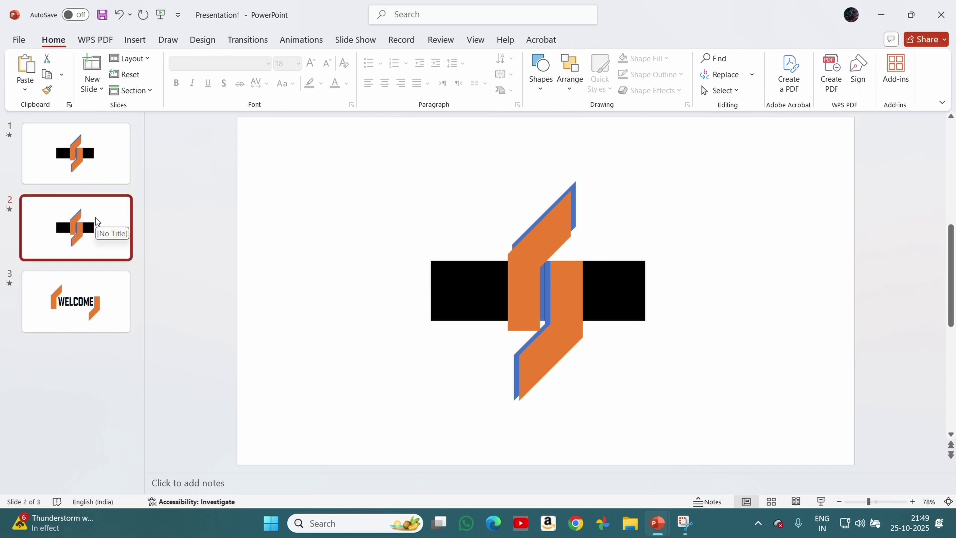
{"action": "left_click", "coordinate": [635, 284]}
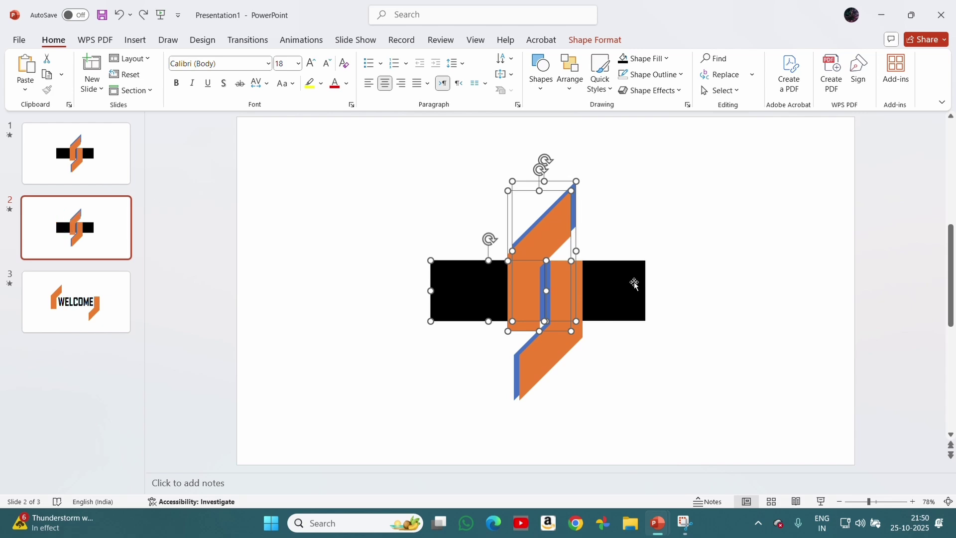
{"action": "key", "text": "Left"}
{"action": "key", "text": "Left"}
{"action": "key", "text": "Left"}
{"action": "key", "text": "Left"}
{"action": "key", "text": "Left"}
{"action": "key", "text": "Left"}
{"action": "key", "text": "Left"}
{"action": "key", "text": "Left"}
{"action": "key", "text": "Left"}
{"action": "key", "text": "Left"}
{"action": "key", "text": "Left"}
{"action": "key", "text": "Left"}
{"action": "key", "text": "Left"}
{"action": "key", "text": "Left"}
{"action": "key", "text": "Left"}
{"action": "key", "text": "Left"}
{"action": "key", "text": "Left"}
{"action": "key", "text": "Left"}
{"action": "key", "text": "Left"}
{"action": "key", "text": "Left"}
{"action": "left_click_drag", "start_coordinate": [618, 264], "coordinate": [712, 264]}
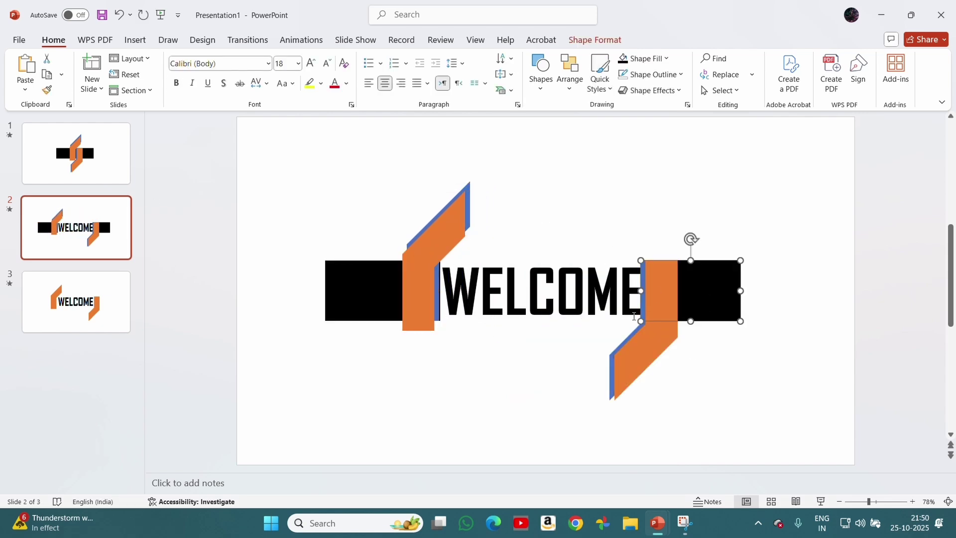
{"action": "left_click", "coordinate": [670, 367], "text": "shift"}
{"action": "key", "text": "Right"}
{"action": "key", "text": "Right"}
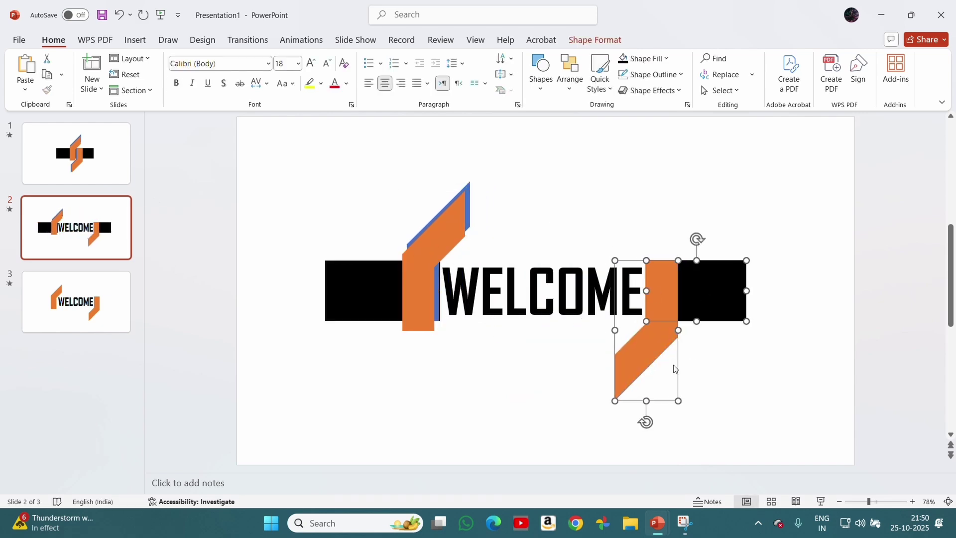
{"action": "left_click", "coordinate": [692, 367]}
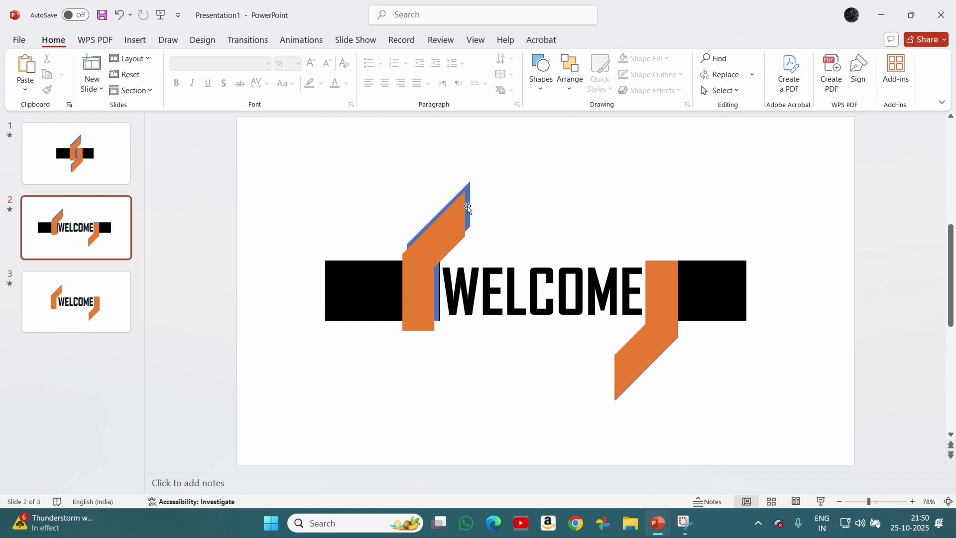
Nudge the left bracket and black bar further left, then return to slide 1.
{"action": "left_click", "coordinate": [471, 188]}
{"action": "left_click", "coordinate": [381, 259], "text": "shift"}
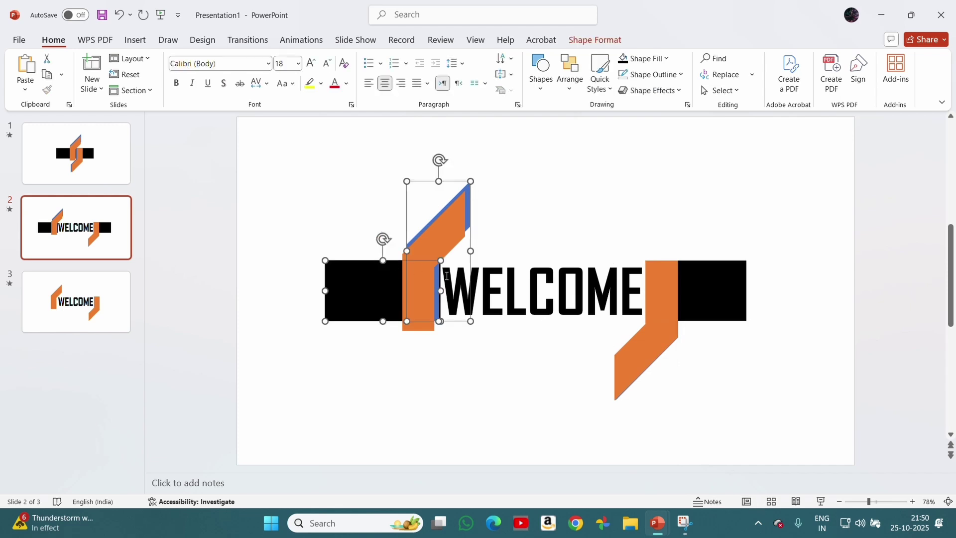
{"action": "key", "text": "Left"}
{"action": "key", "text": "Left"}
{"action": "key", "text": "Left"}
{"action": "key", "text": "Left"}
{"action": "key", "text": "Left"}
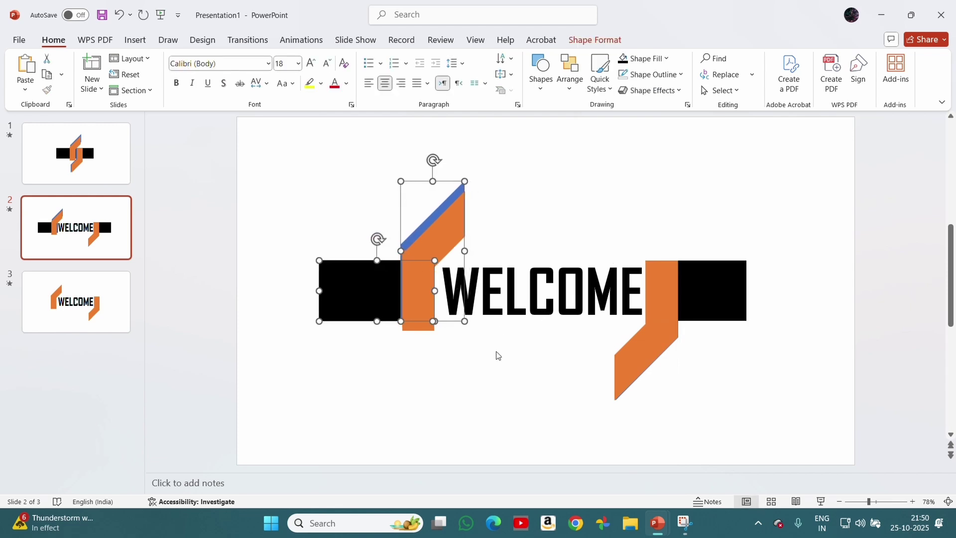
{"action": "left_click", "coordinate": [497, 355]}
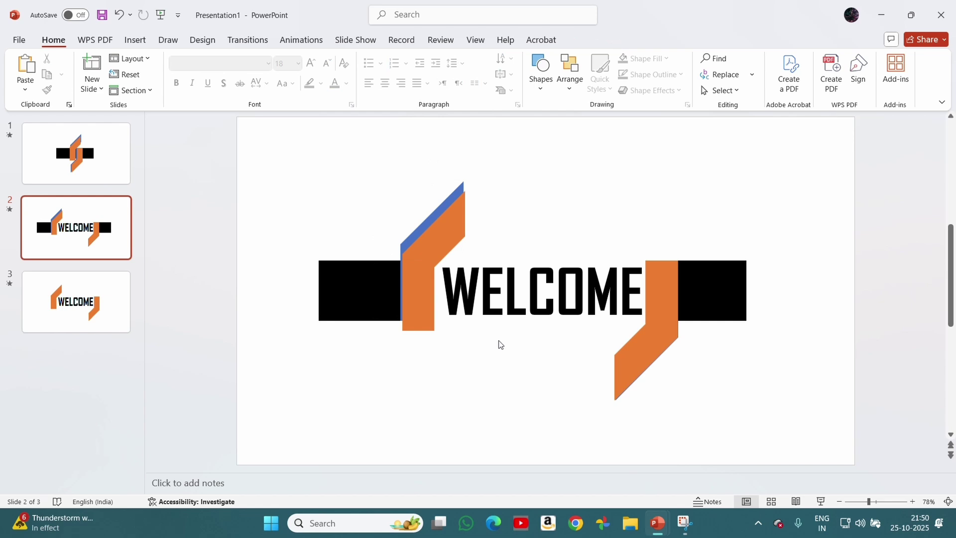
{"action": "left_click", "coordinate": [111, 154]}
Apply the Fly In entrance animation to both orange brackets on slide 1.
{"action": "left_click", "coordinate": [102, 181]}
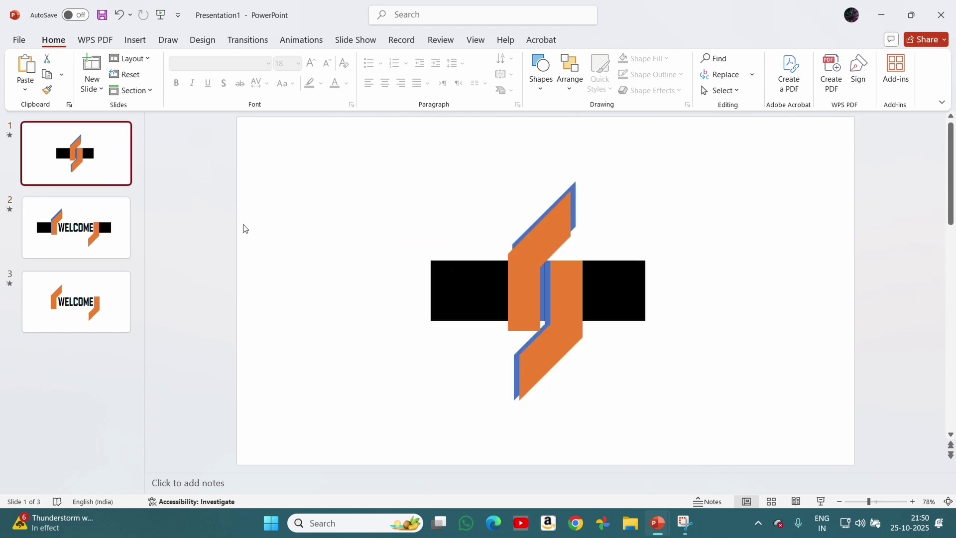
{"action": "left_click", "coordinate": [521, 260]}
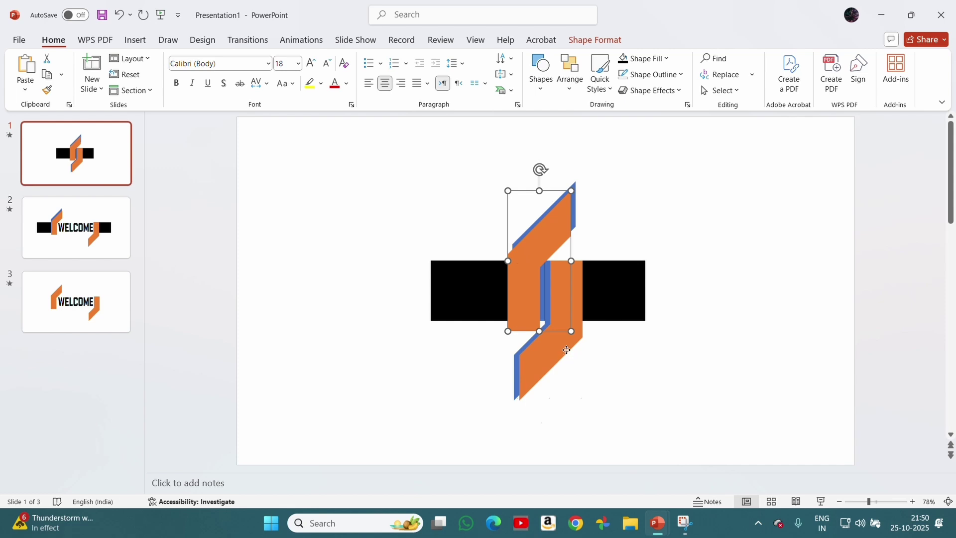
{"action": "left_click", "coordinate": [566, 350], "text": "shift"}
{"action": "left_click", "coordinate": [301, 40]}
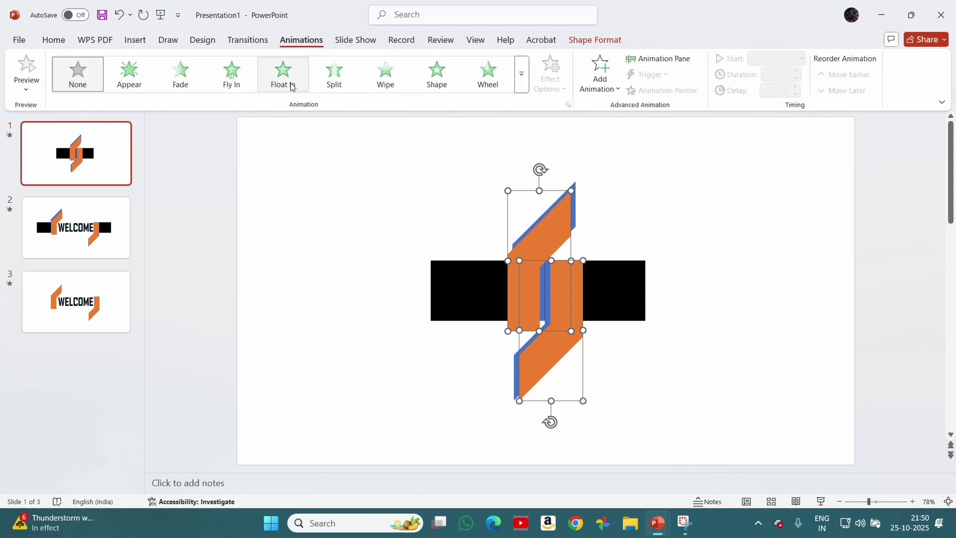
{"action": "left_click", "coordinate": [248, 82]}
Set the brackets' animation to start With Previous with a 1-second duration.
{"action": "left_click", "coordinate": [659, 58]}
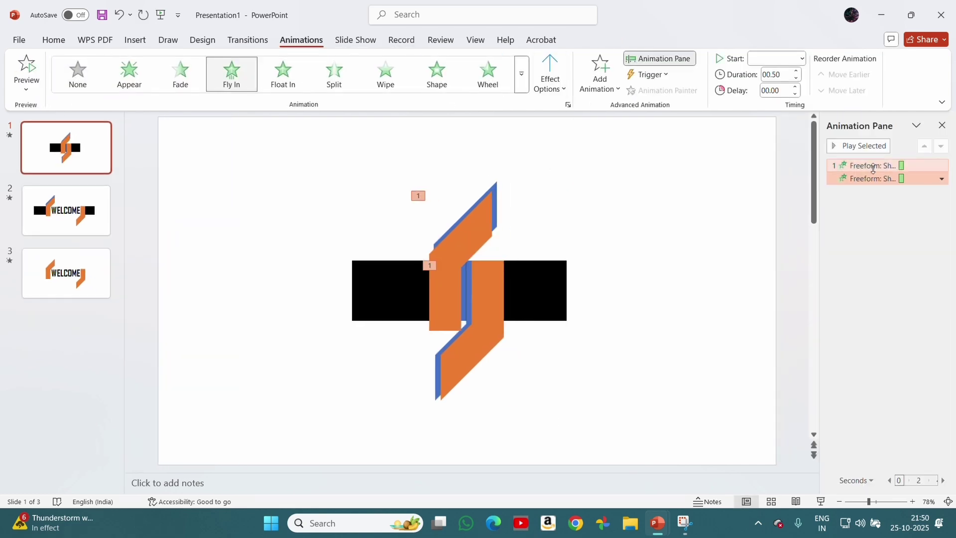
{"action": "left_click", "coordinate": [942, 166]}
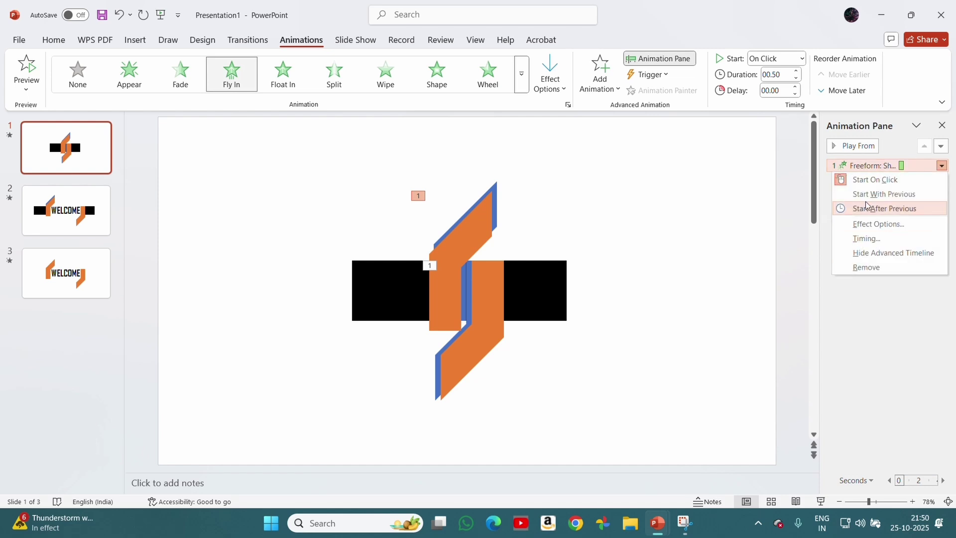
{"action": "left_click", "coordinate": [873, 193]}
{"action": "right_click", "coordinate": [874, 166]}
{"action": "left_click", "coordinate": [874, 224]}
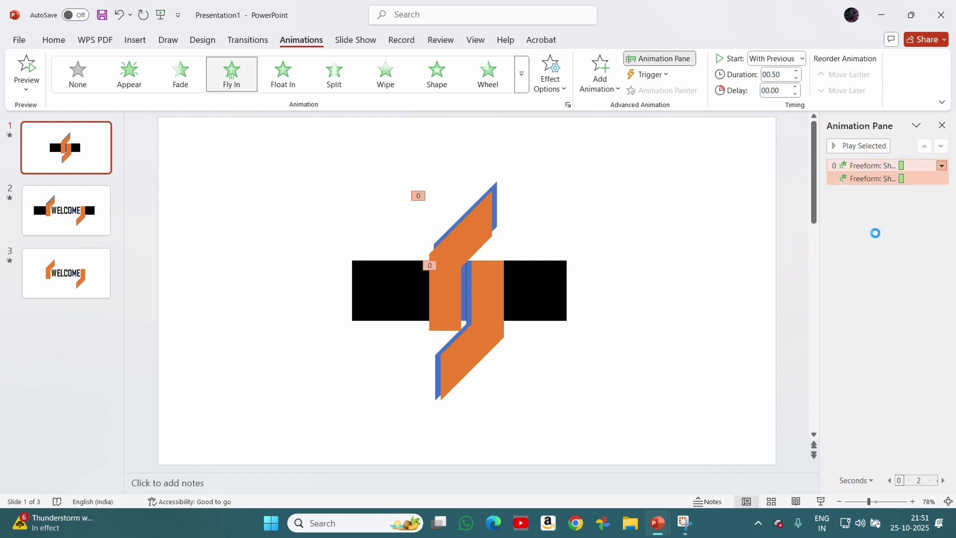
{"action": "left_click", "coordinate": [480, 213]}
{"action": "left_click", "coordinate": [510, 212]}
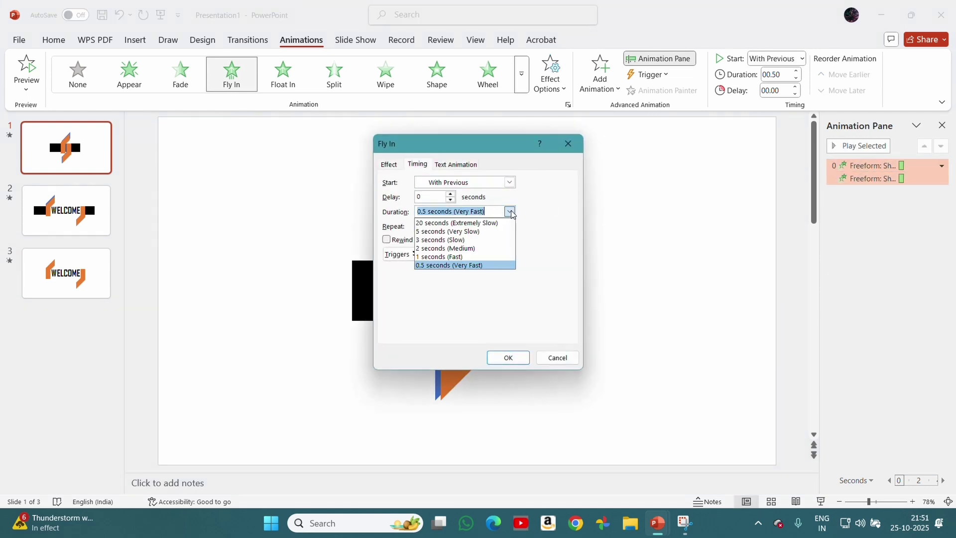
{"action": "left_click", "coordinate": [477, 258]}
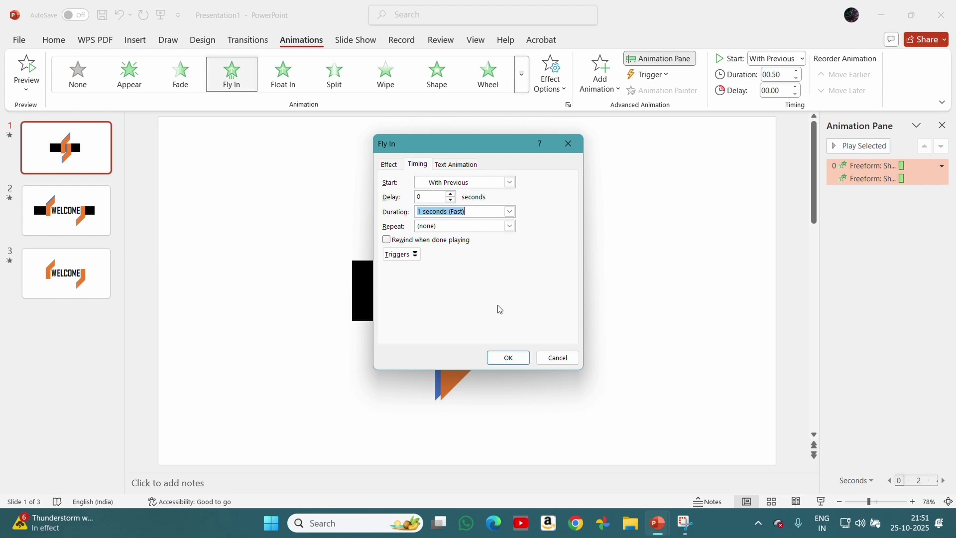
{"action": "left_click", "coordinate": [509, 358]}
Review and confirm the Fly In effect options, then close the Animation Pane.
{"action": "right_click", "coordinate": [873, 166]}
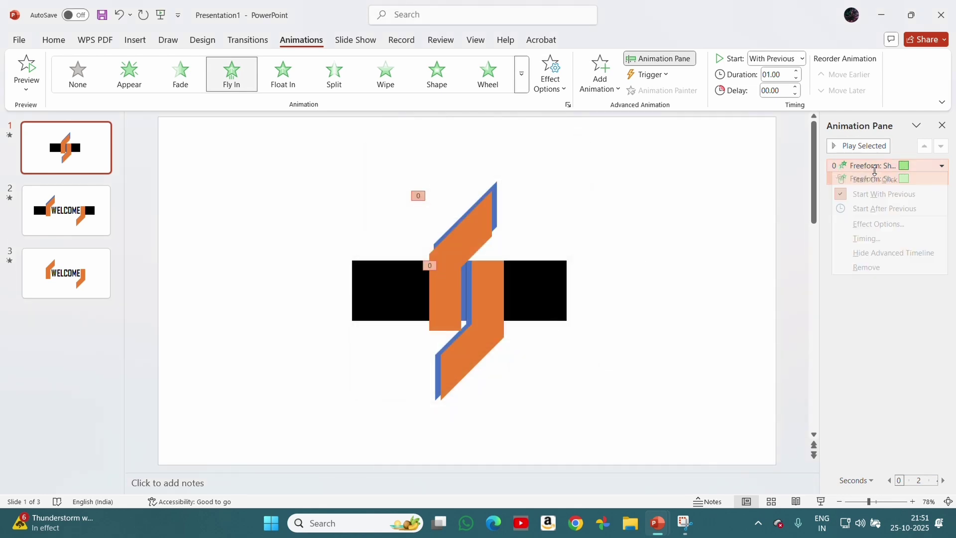
{"action": "left_click", "coordinate": [879, 225]}
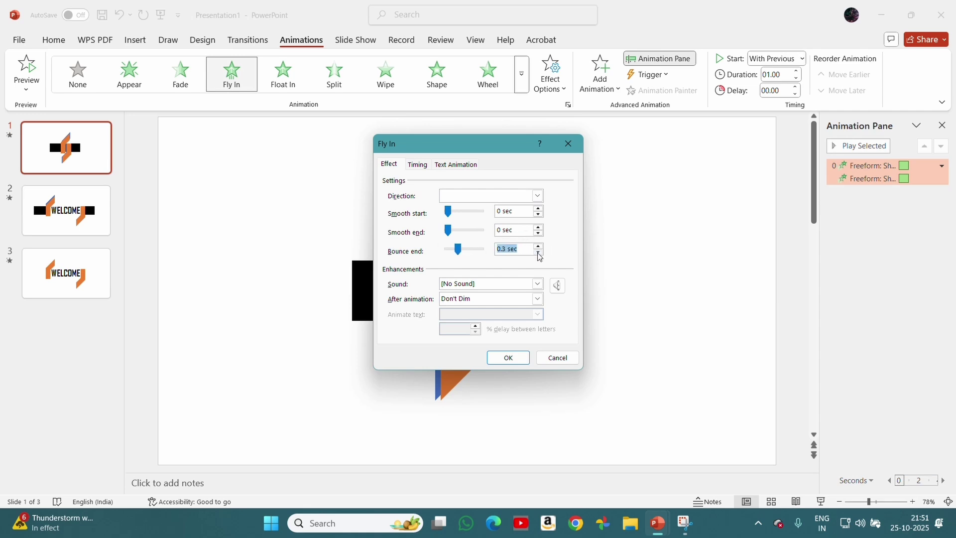
{"action": "left_click", "coordinate": [514, 356]}
{"action": "left_click", "coordinate": [906, 364]}
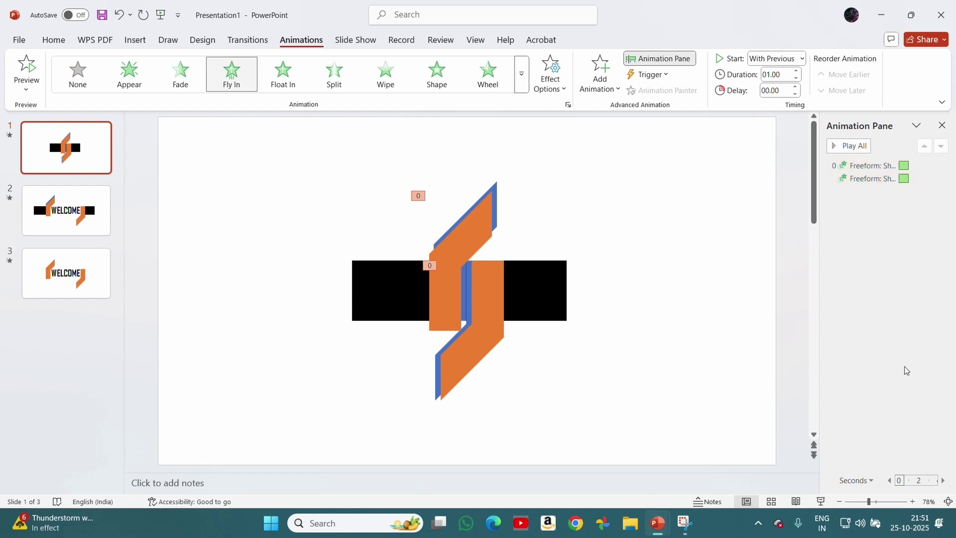
{"action": "left_click", "coordinate": [942, 126]}
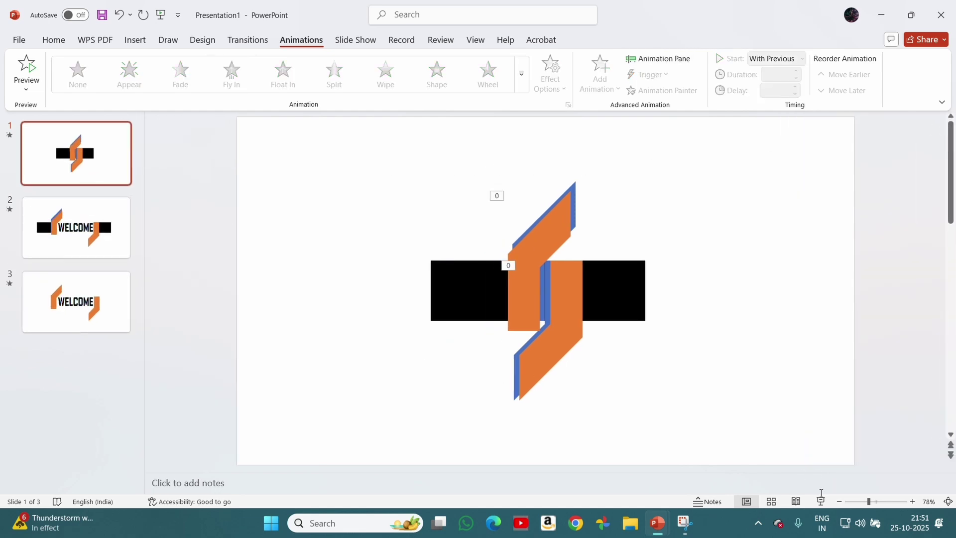
Run the slide show to check the intro, then delete slide 3.
{"action": "left_click", "coordinate": [822, 502]}
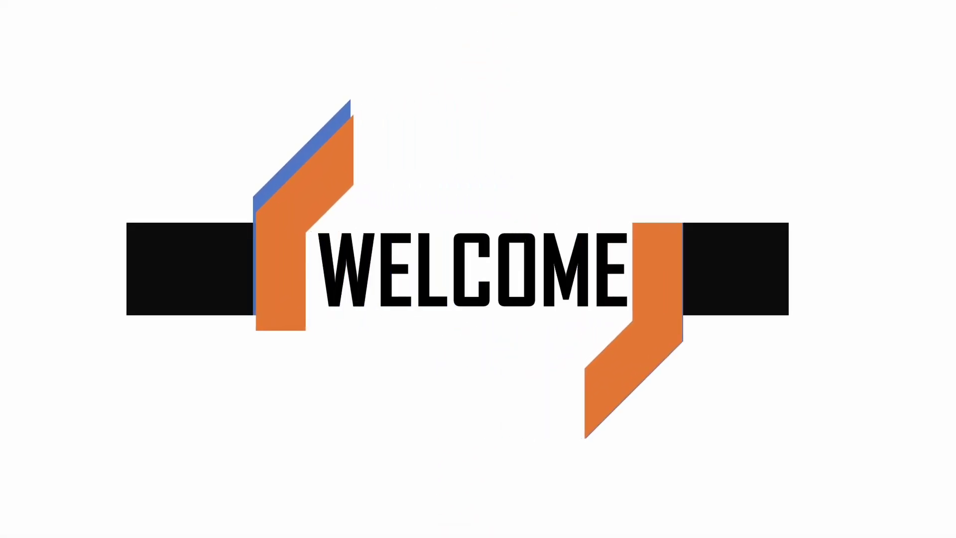
{"action": "key", "text": "Escape"}
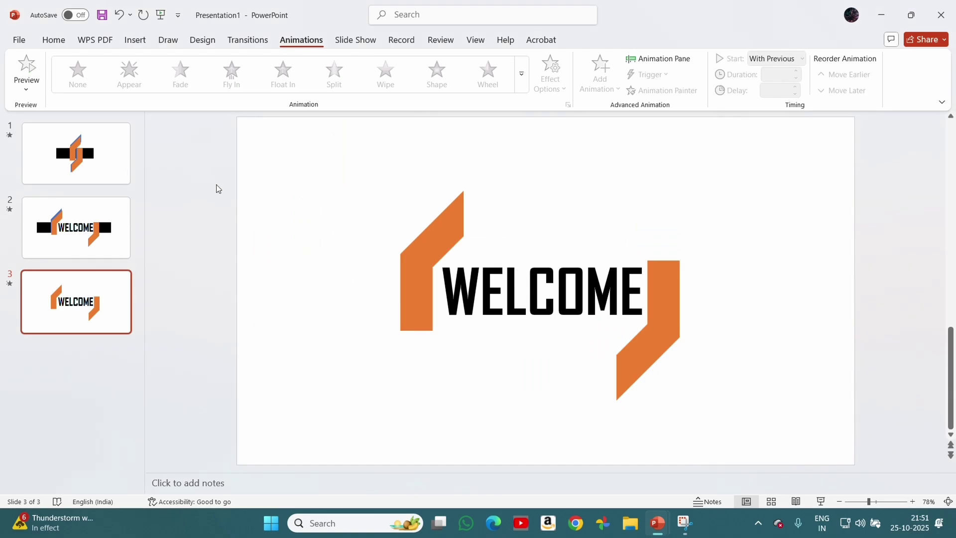
{"action": "key", "text": "Up"}
{"action": "key", "text": "Up"}
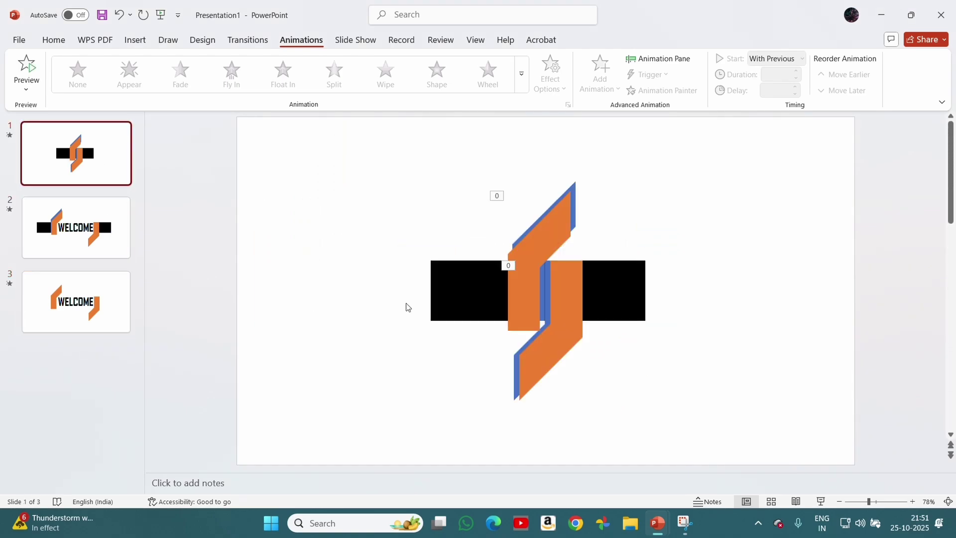
{"action": "left_click", "coordinate": [118, 300]}
{"action": "key", "text": "Delete"}
Give slide 1's left black bar and both blue strips a slide background fill.
{"action": "key", "text": "Up"}
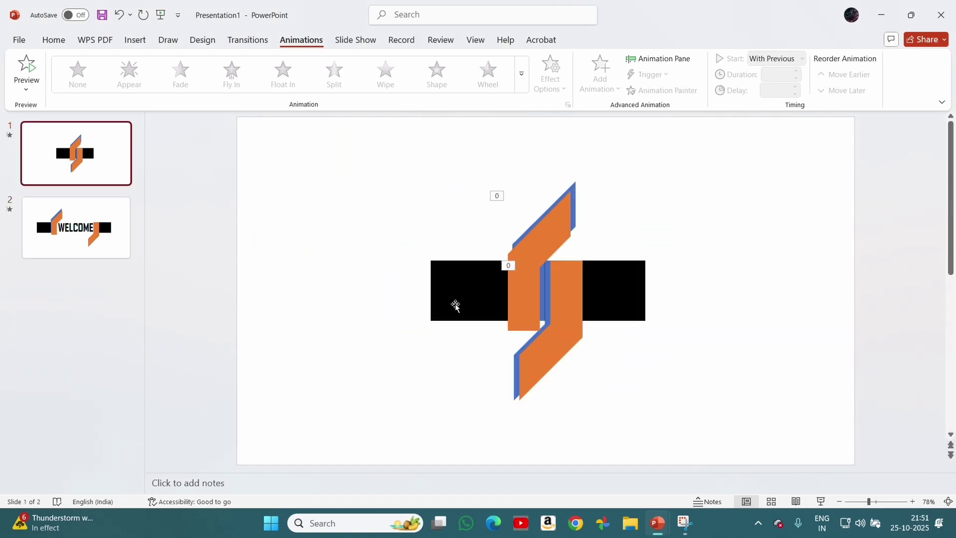
{"action": "left_click", "coordinate": [454, 303]}
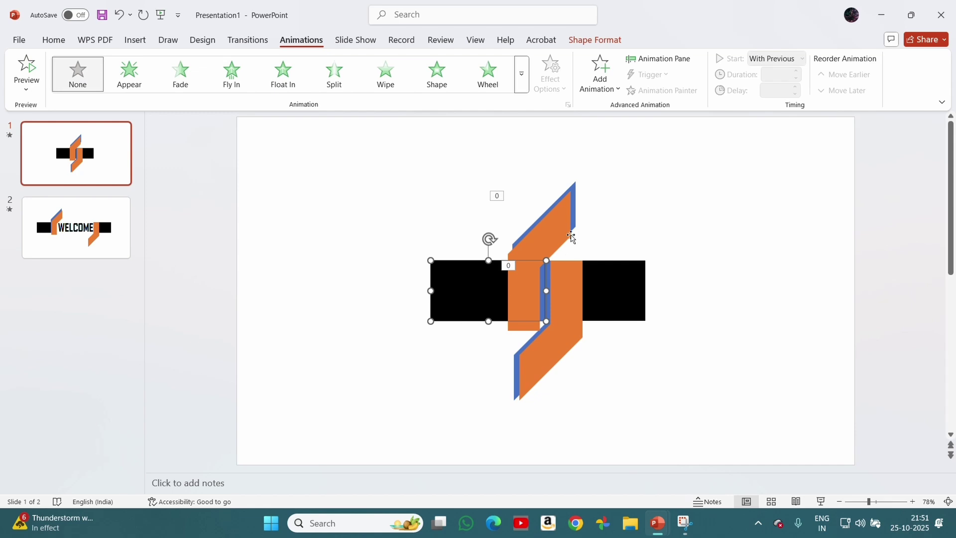
{"action": "left_click", "coordinate": [579, 208], "text": "shift"}
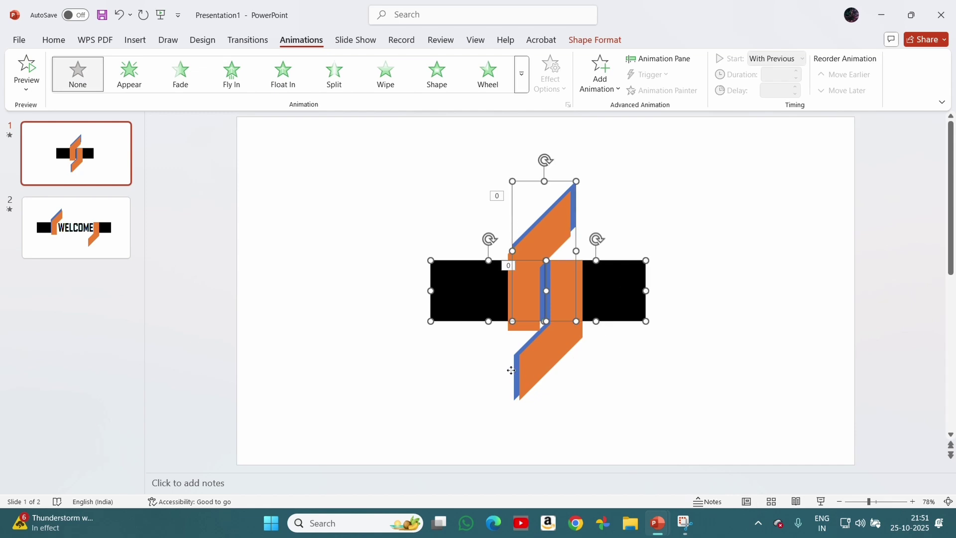
{"action": "left_click", "coordinate": [511, 370], "text": "shift"}
{"action": "right_click", "coordinate": [639, 284]}
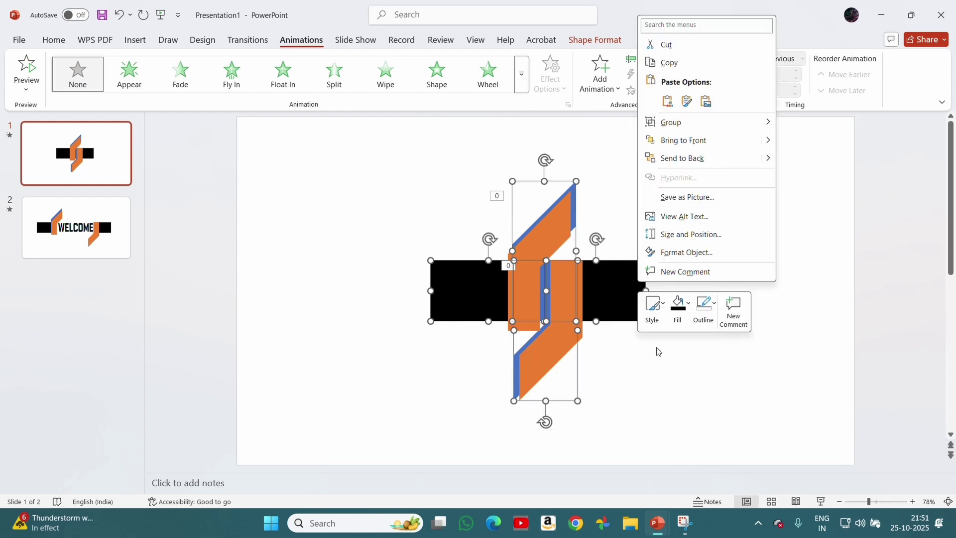
{"action": "left_click", "coordinate": [689, 252]}
{"action": "left_click", "coordinate": [821, 204]}
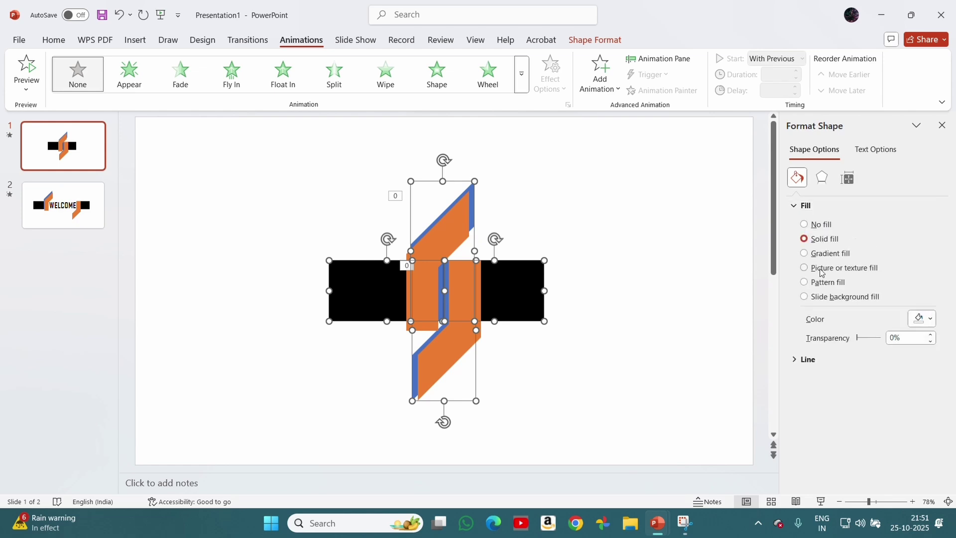
{"action": "left_click", "coordinate": [819, 297]}
{"action": "left_click", "coordinate": [941, 125]}
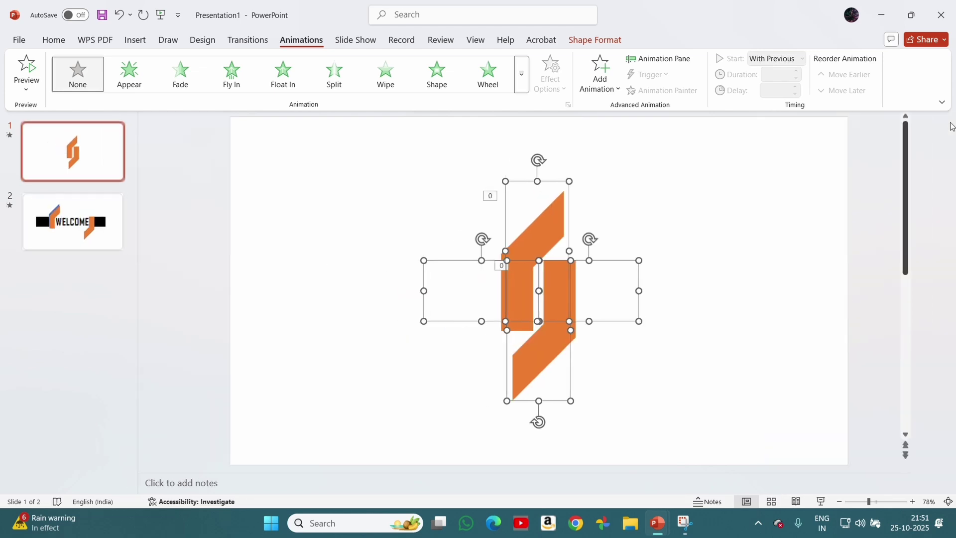
Apply slide background fill to slide 2's black bars and blue strip, then play from slide 1.
{"action": "key", "text": "Page_Down"}
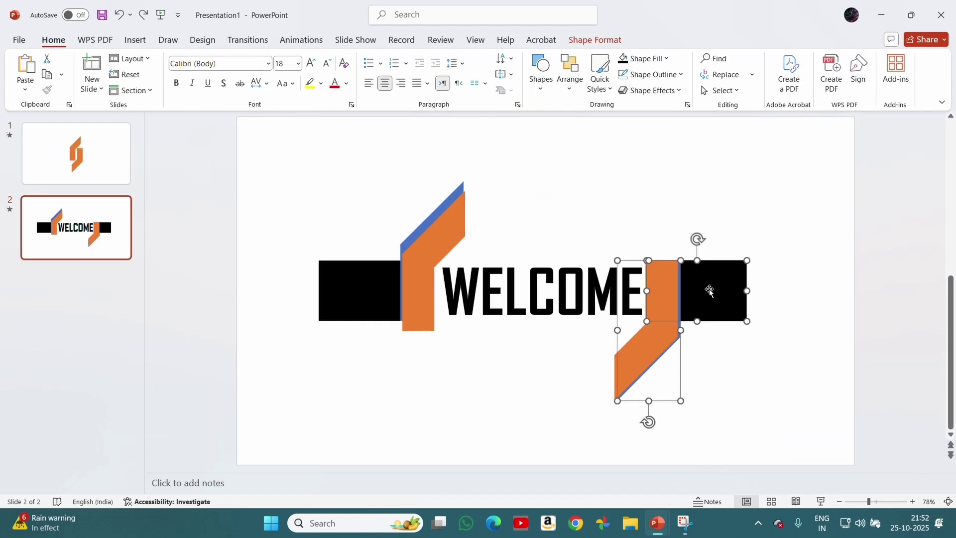
{"action": "right_click", "coordinate": [709, 283]}
{"action": "left_click", "coordinate": [757, 258]}
{"action": "left_click", "coordinate": [809, 301]}
{"action": "left_click", "coordinate": [345, 197]}
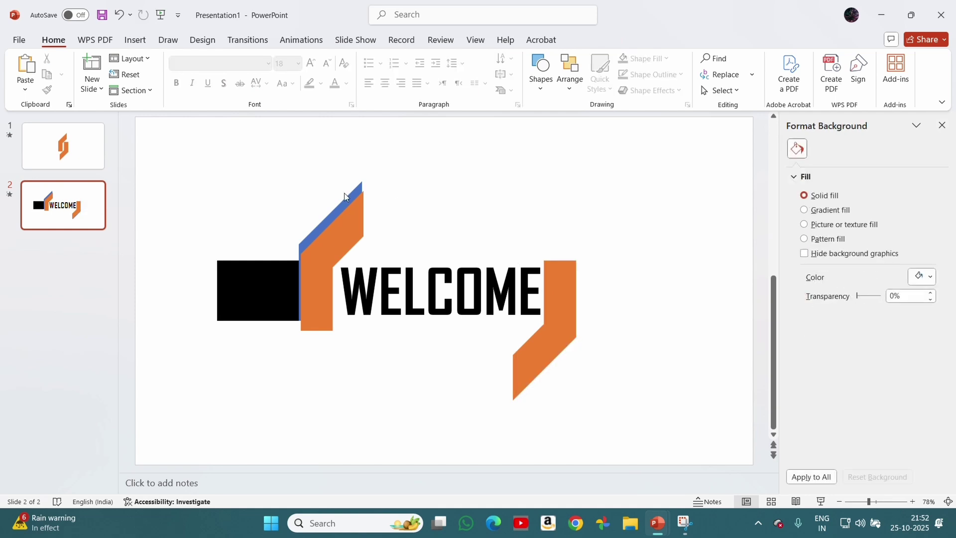
{"action": "left_click", "coordinate": [345, 199], "text": "shift"}
{"action": "left_click", "coordinate": [819, 296]}
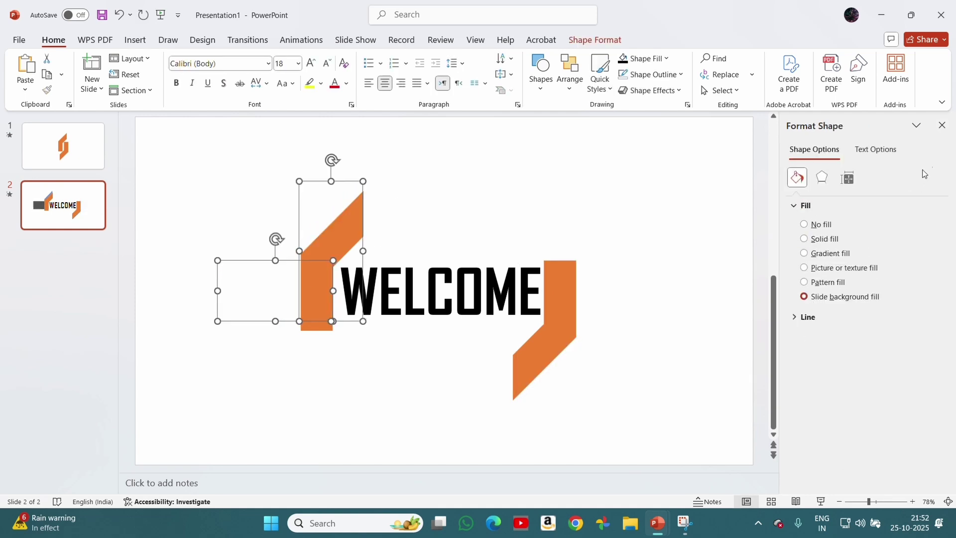
{"action": "left_click", "coordinate": [942, 125]}
{"action": "left_click", "coordinate": [780, 207]}
{"action": "left_click", "coordinate": [100, 164]}
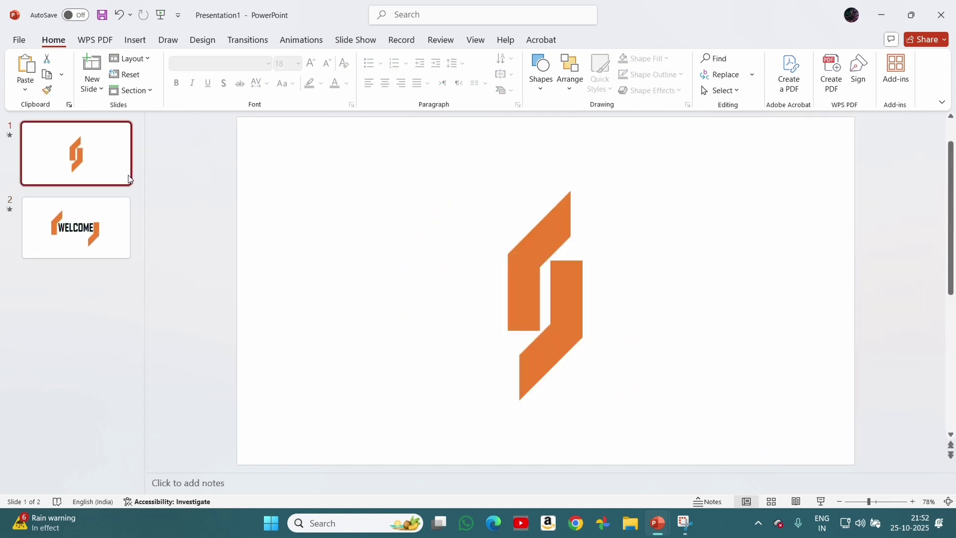
{"action": "left_click", "coordinate": [821, 502]}
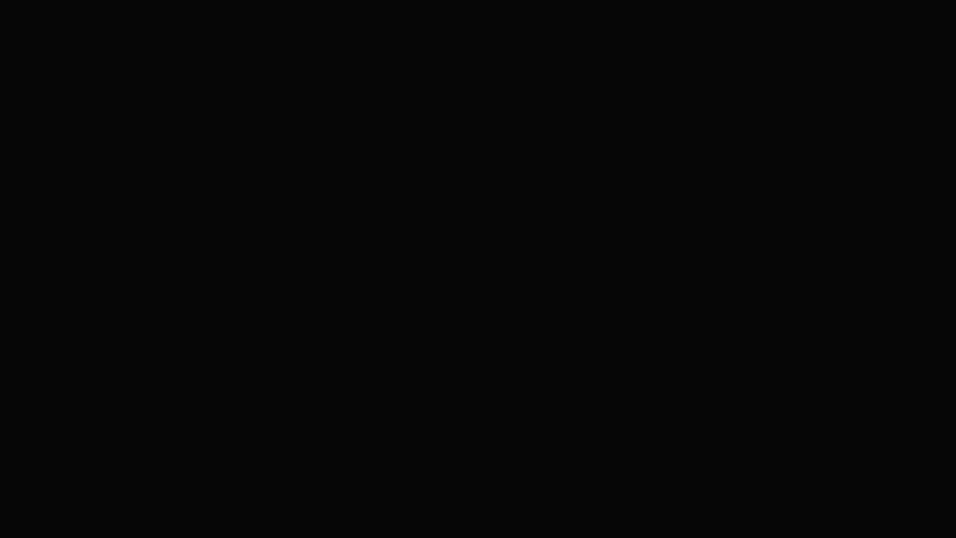